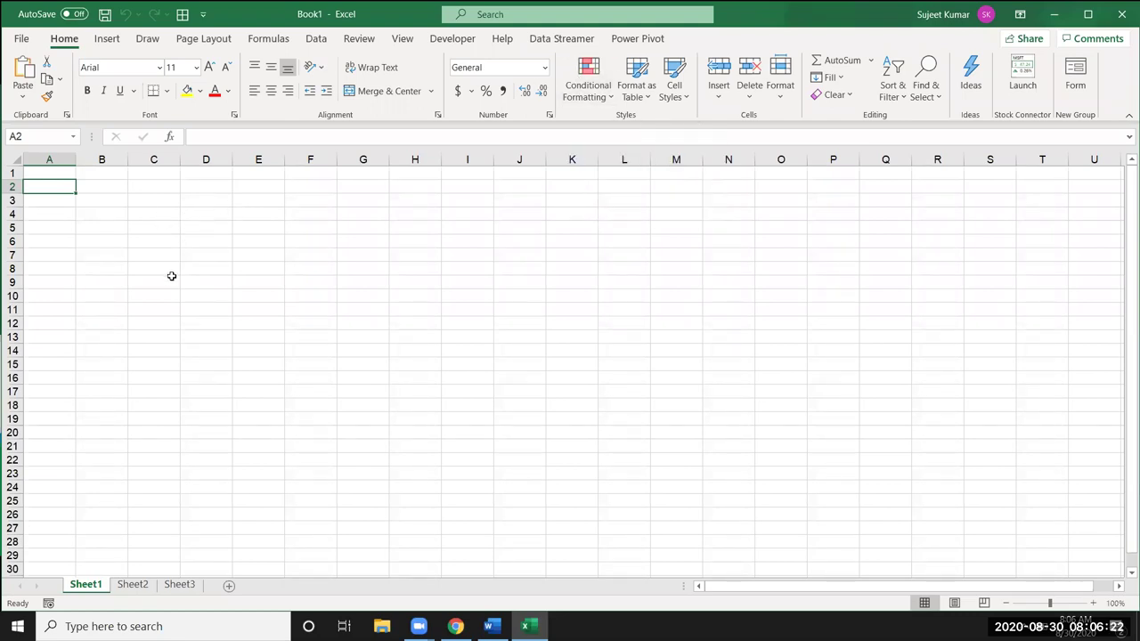
# Step: Enter the headers Name in A1 and Sales in B1
pyautogui.press('Up')
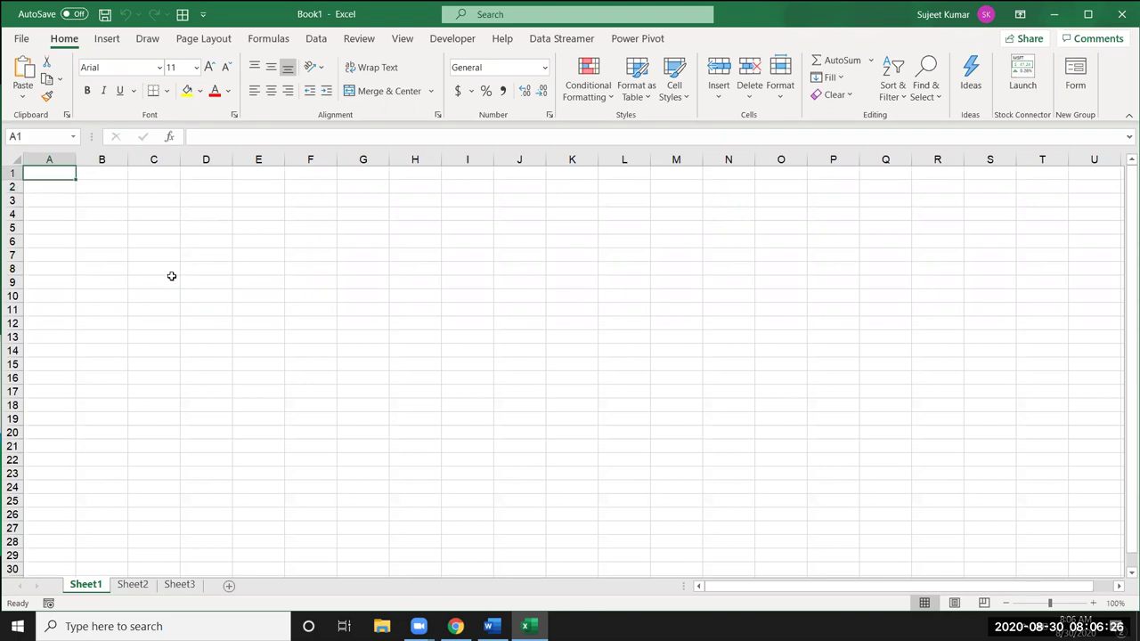
pyautogui.write('NAme')
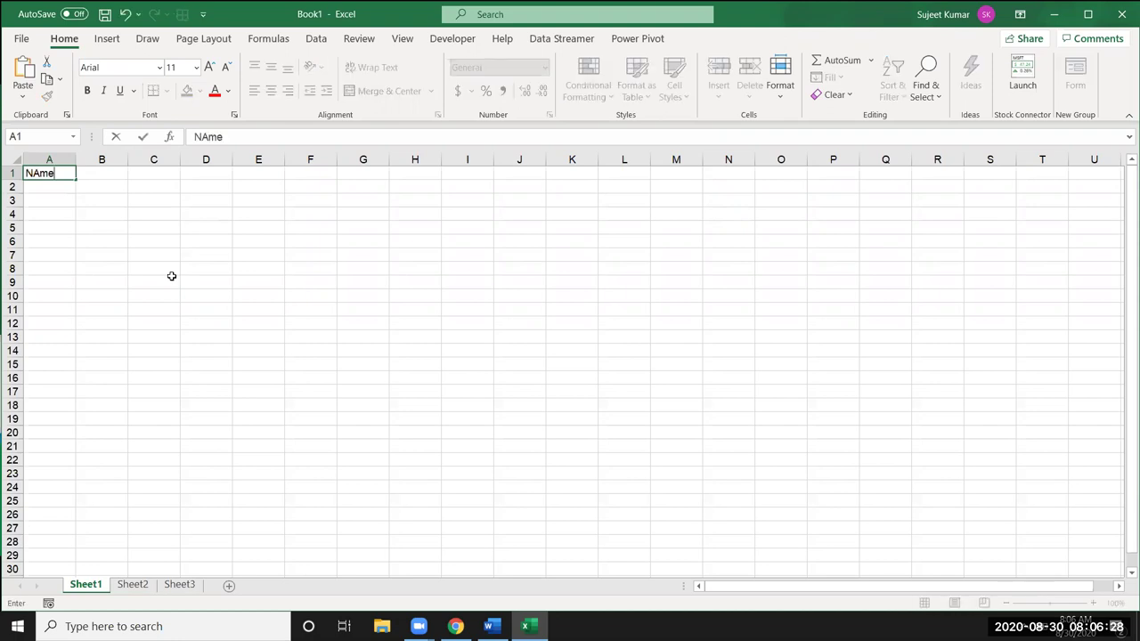
pyautogui.press('Tab')
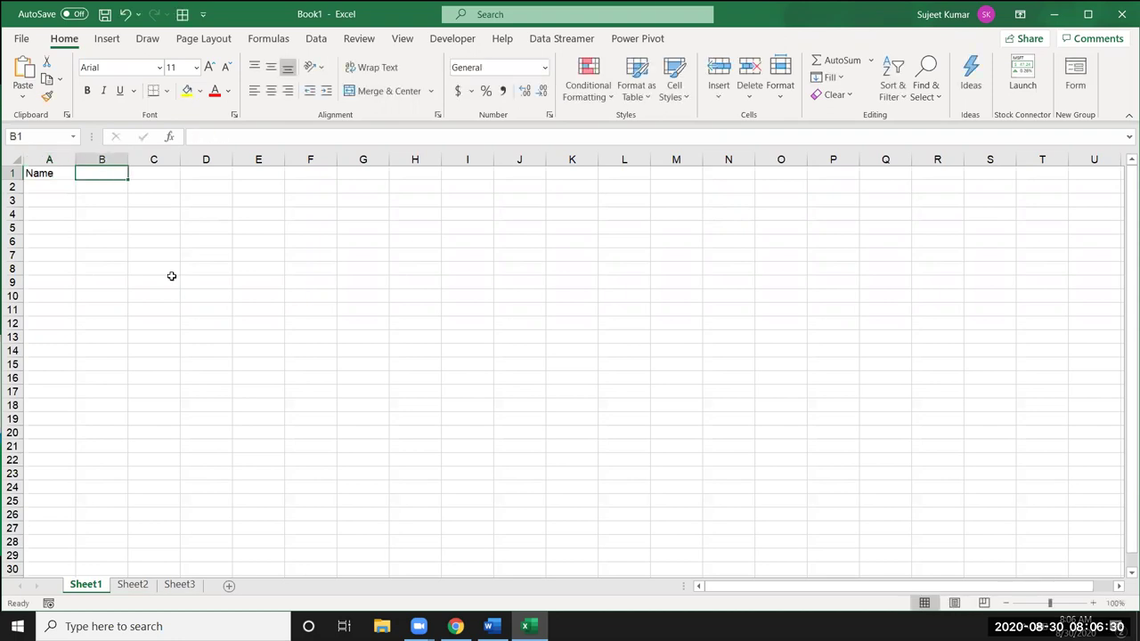
pyautogui.write('Sales')
pyautogui.press('Return')
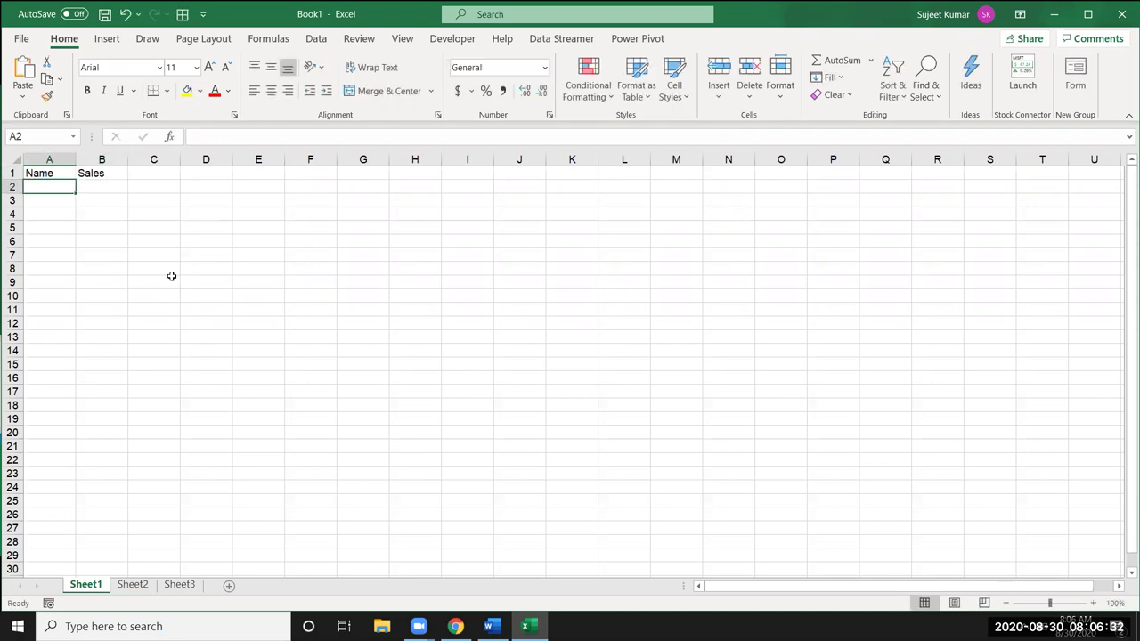
# Step: Enter Puja in A2 and fill column A with repeating names down to row 111
pyautogui.write('Pu')
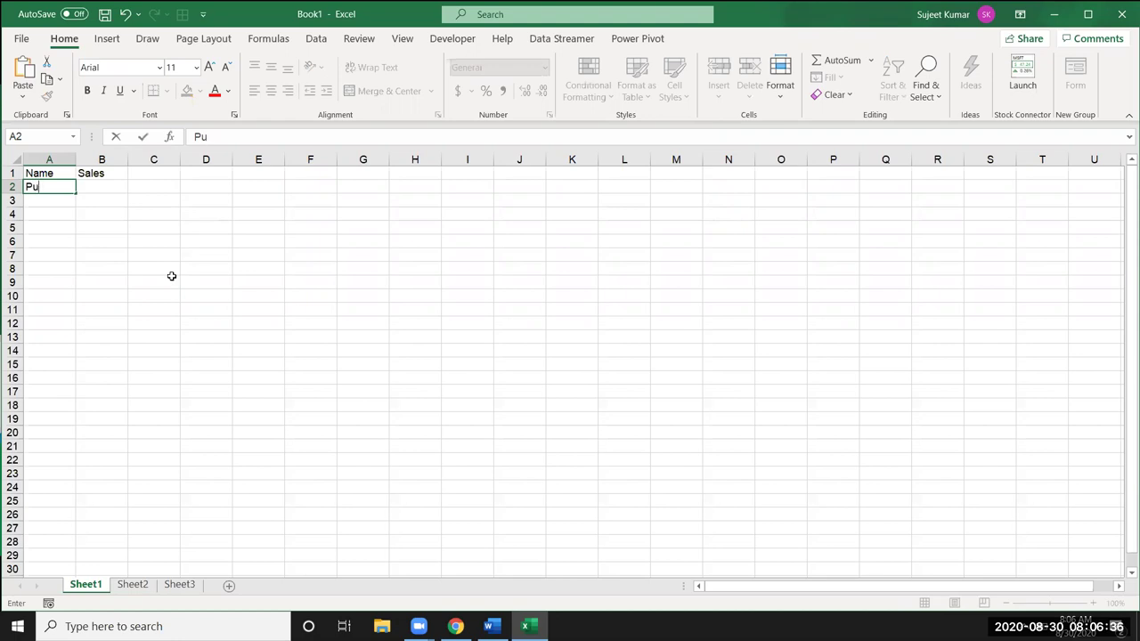
pyautogui.write('ja')
pyautogui.press('Return')
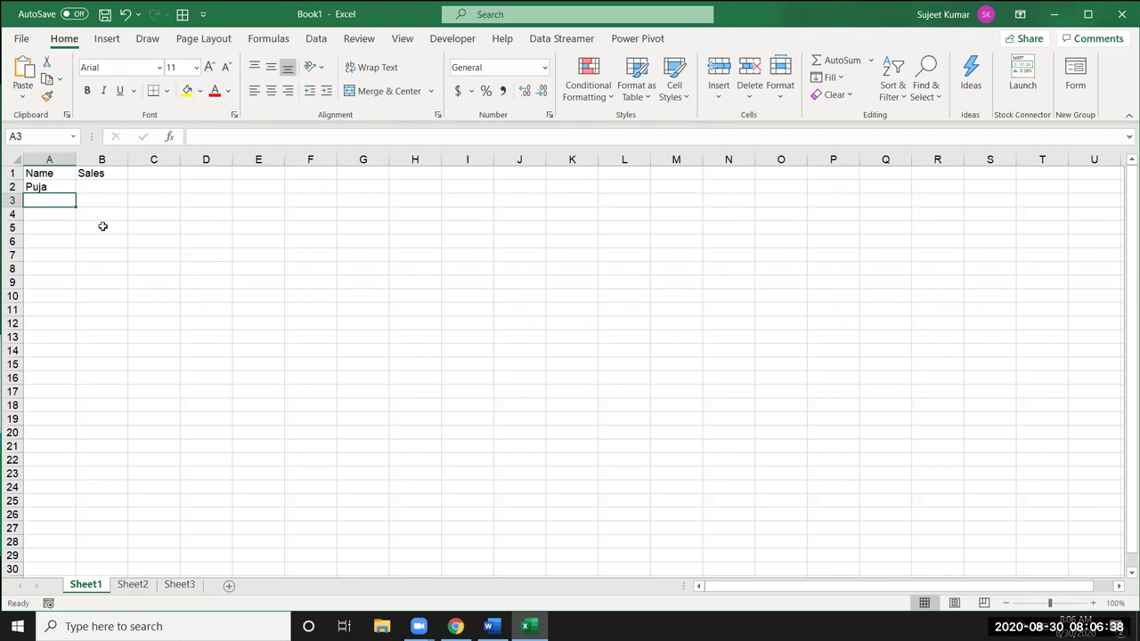
pyautogui.click(62, 185)
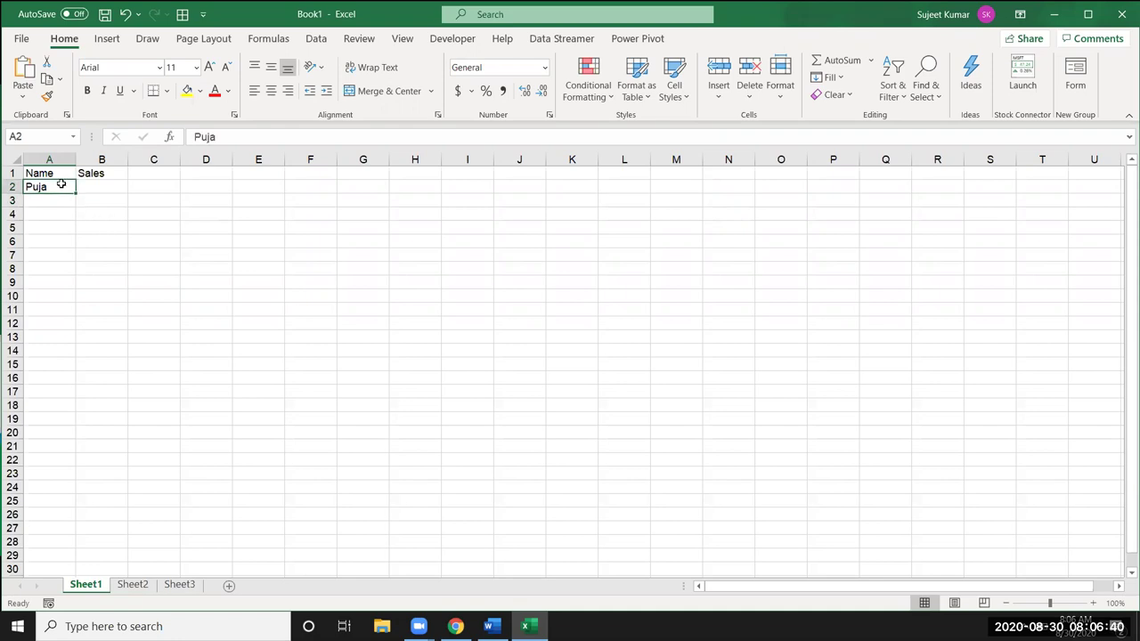
pyautogui.moveTo(74, 192); pyautogui.dragTo(69, 574)
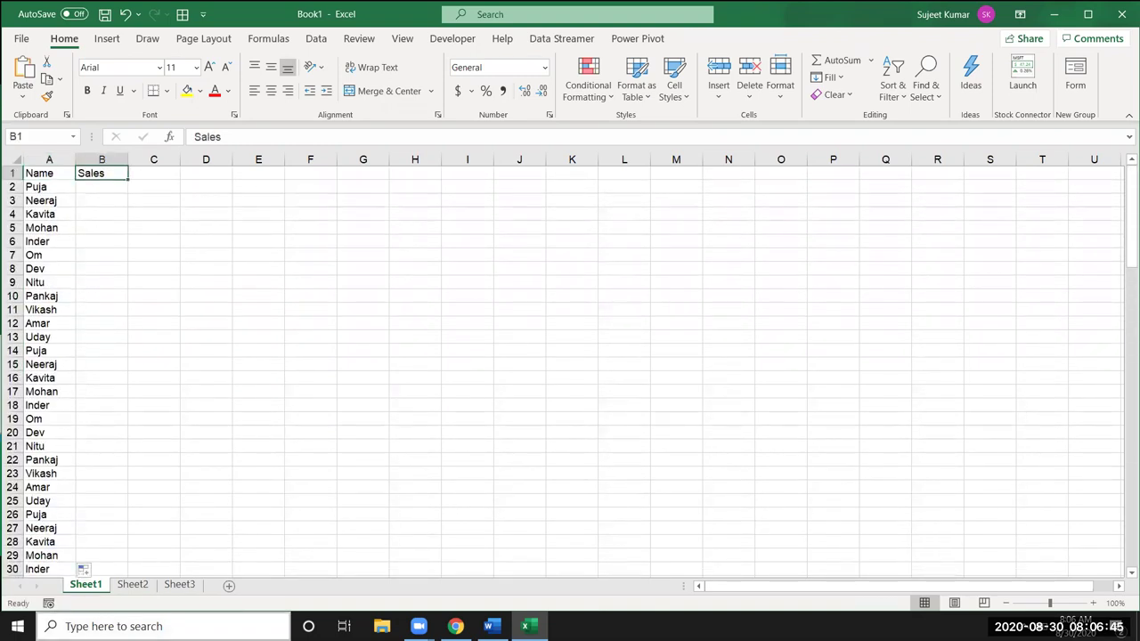
# Step: Enter a RANDBETWEEN random-number formula starting at 10 in B2
pyautogui.click(101, 186)
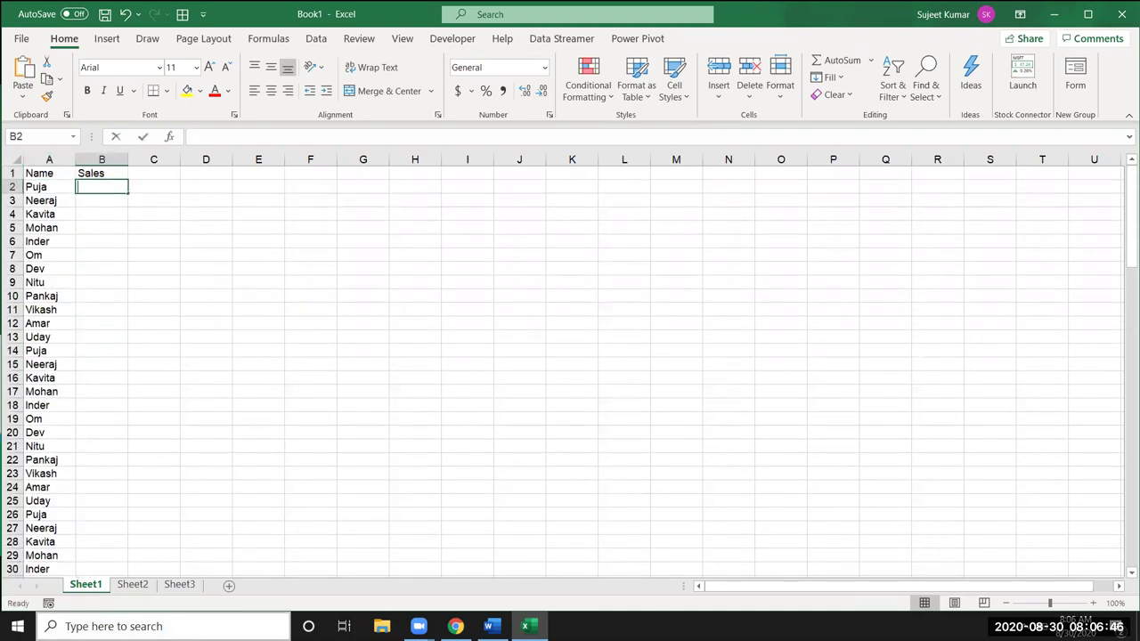
pyautogui.write('=ra')
pyautogui.press('Down')
pyautogui.press('Down')
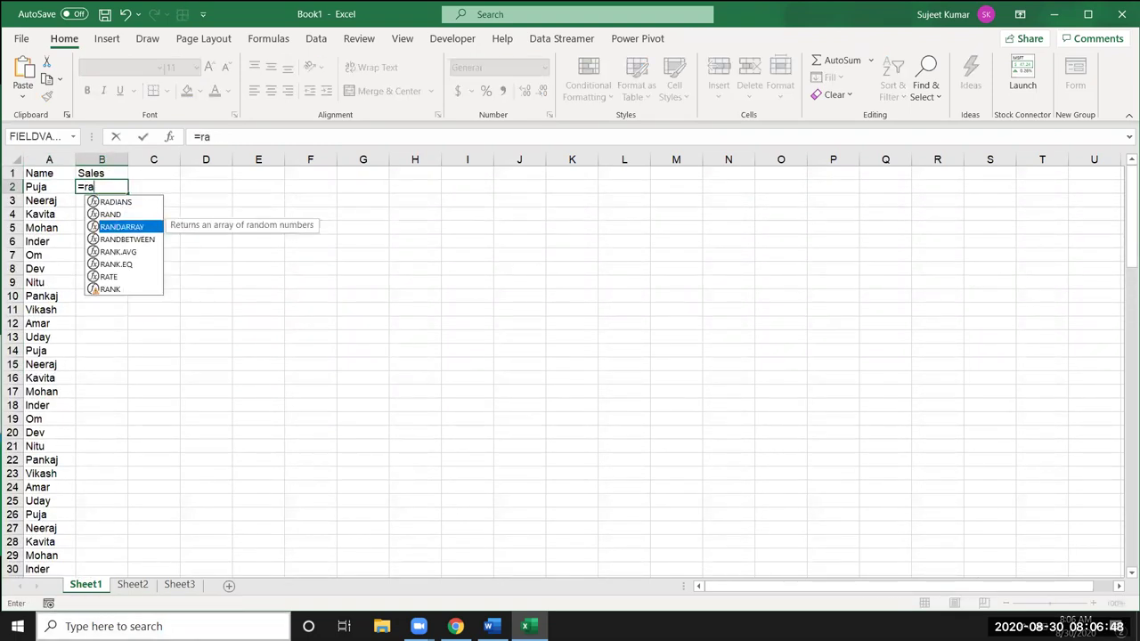
pyautogui.press('Down')
pyautogui.press('Tab')
pyautogui.write('10')
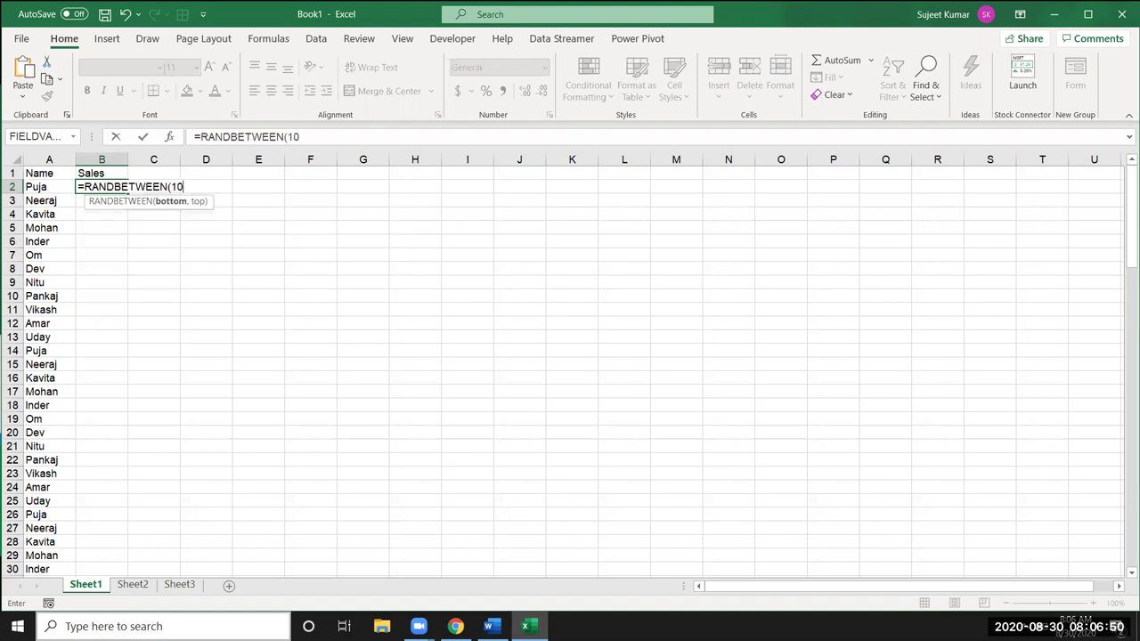
pyautogui.write(',80')
pyautogui.press('Return')
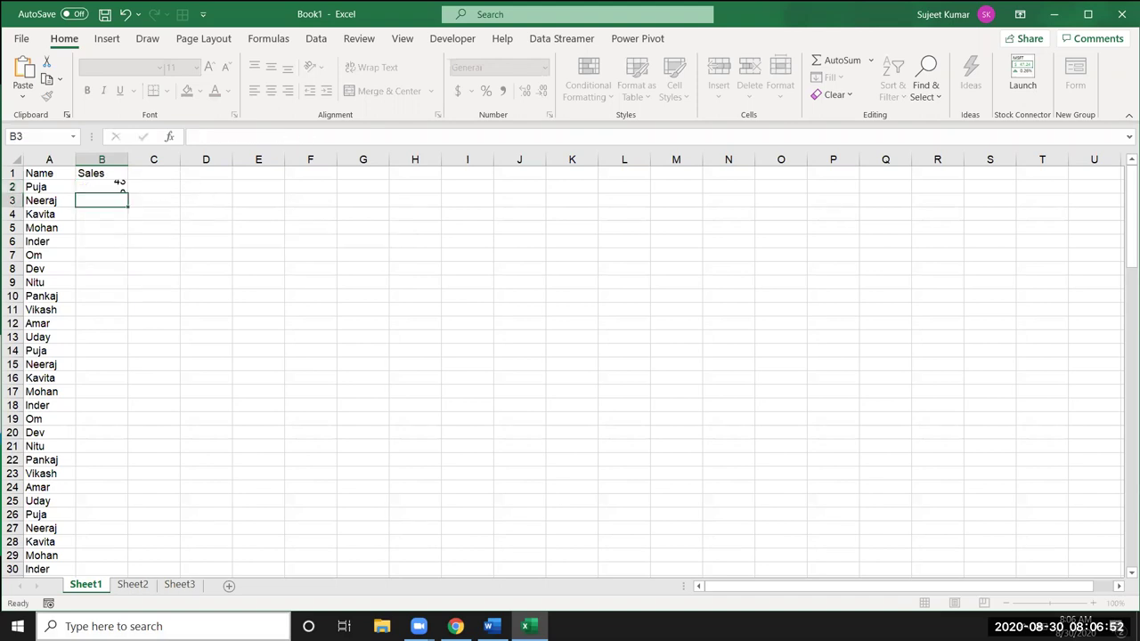
# Step: Fill the formula down the Sales column and paste it back as fixed values
pyautogui.click(121, 186)
pyautogui.doubleClick(127, 191)
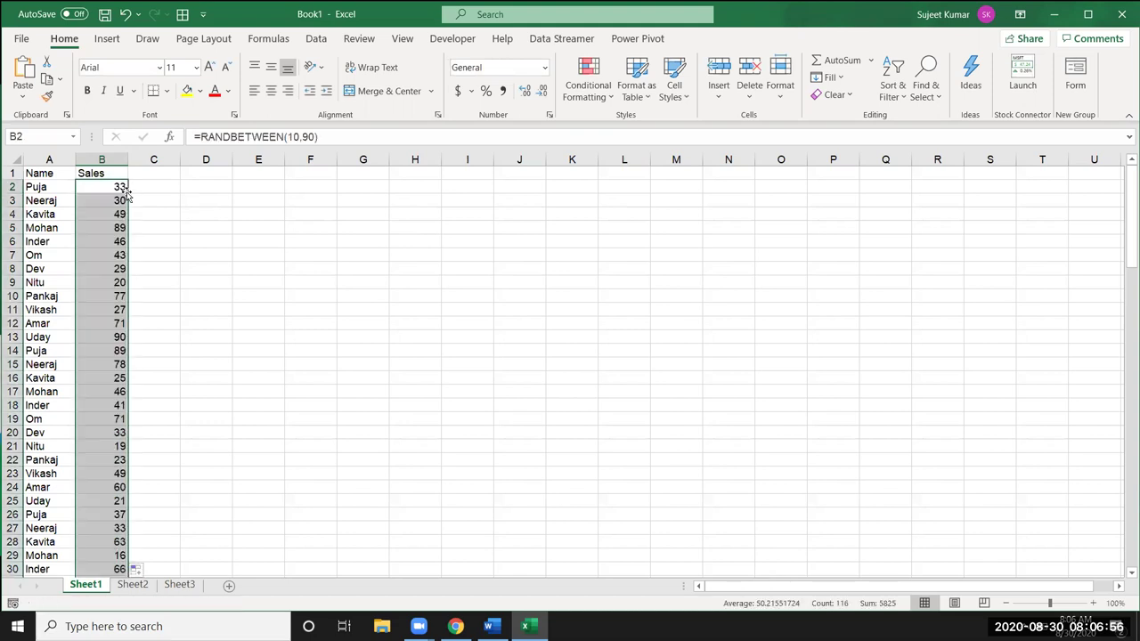
pyautogui.hotkey('ctrl', 'c')
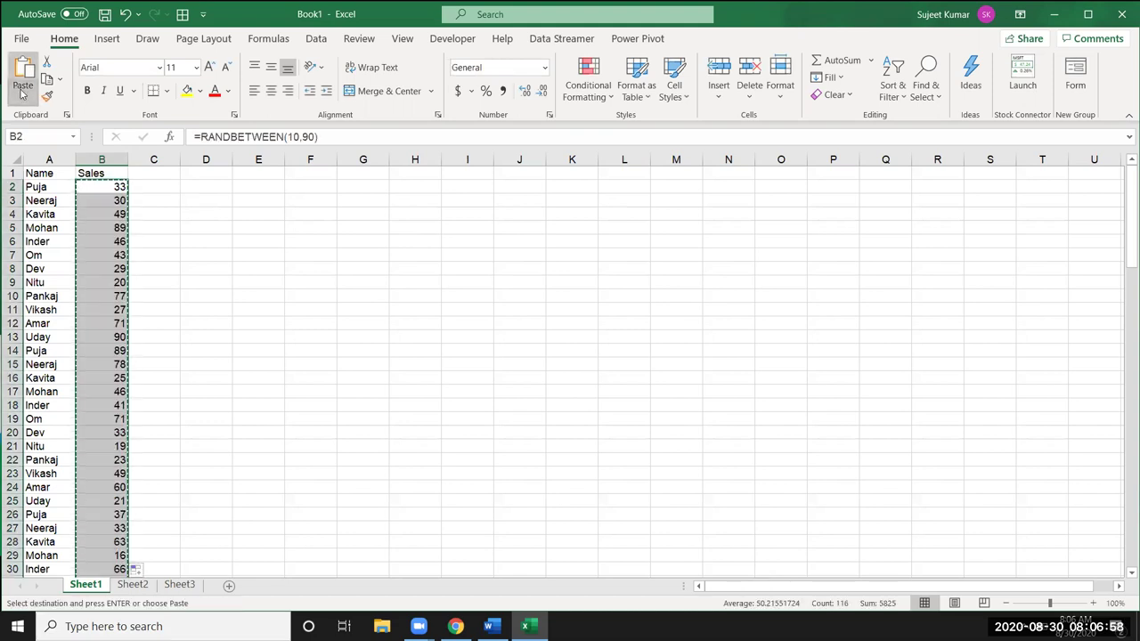
pyautogui.click(22, 96)
pyautogui.click(21, 210)
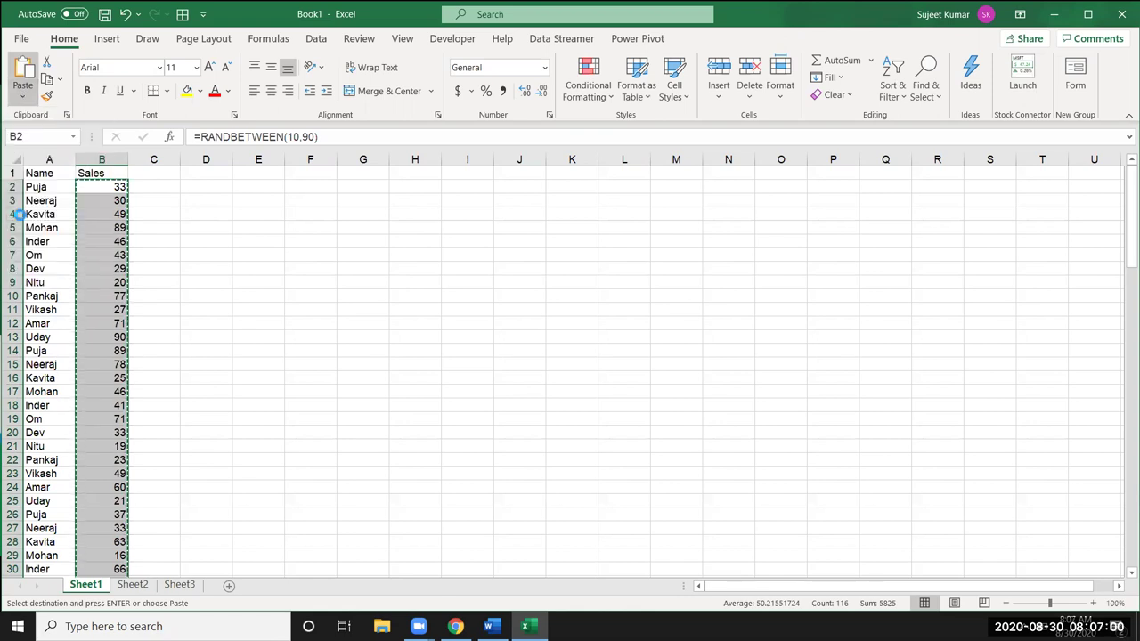
pyautogui.press('Escape')
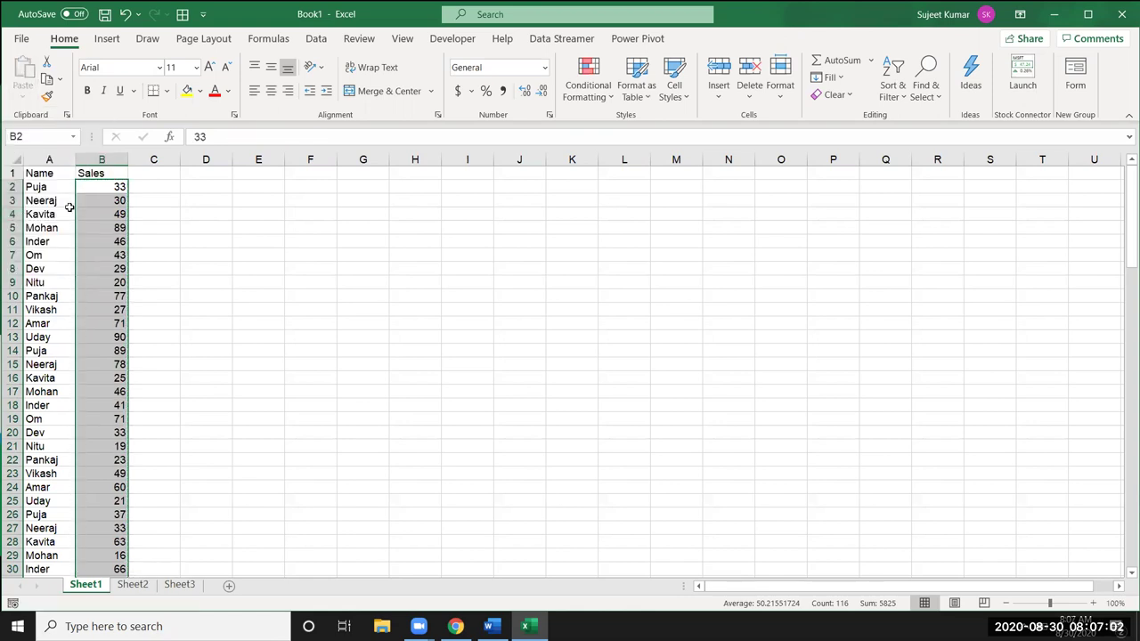
# Step: Select Puja in A2 and its repeat in A26 to compare them
pyautogui.click(55, 212)
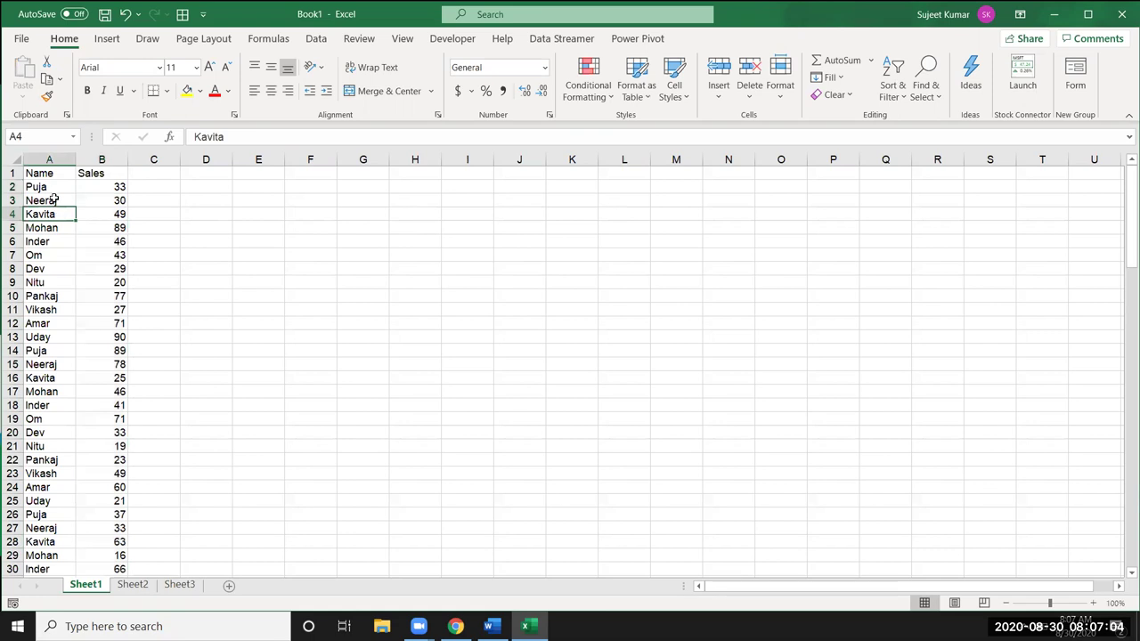
pyautogui.click(54, 188)
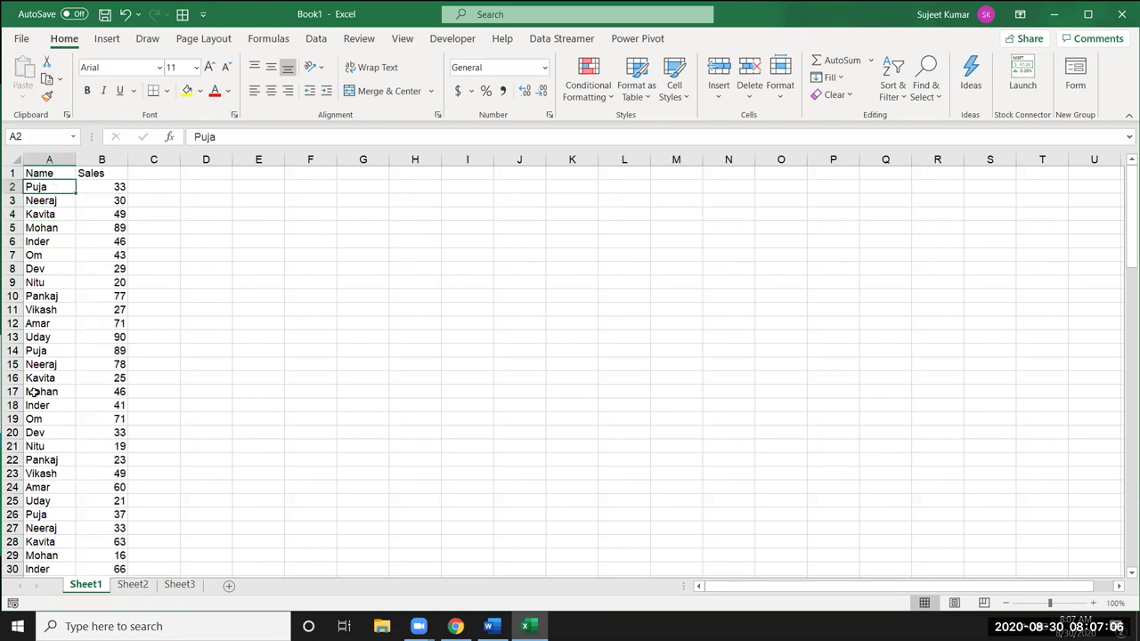
pyautogui.click(42, 516)
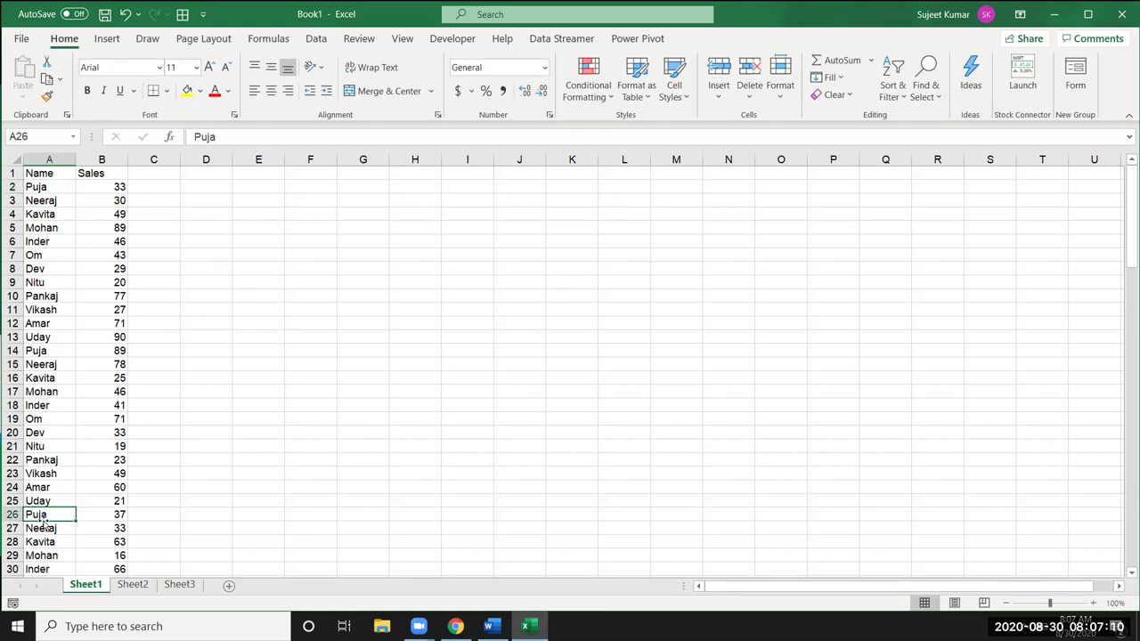
pyautogui.click(294, 198)
pyautogui.write('Puj')
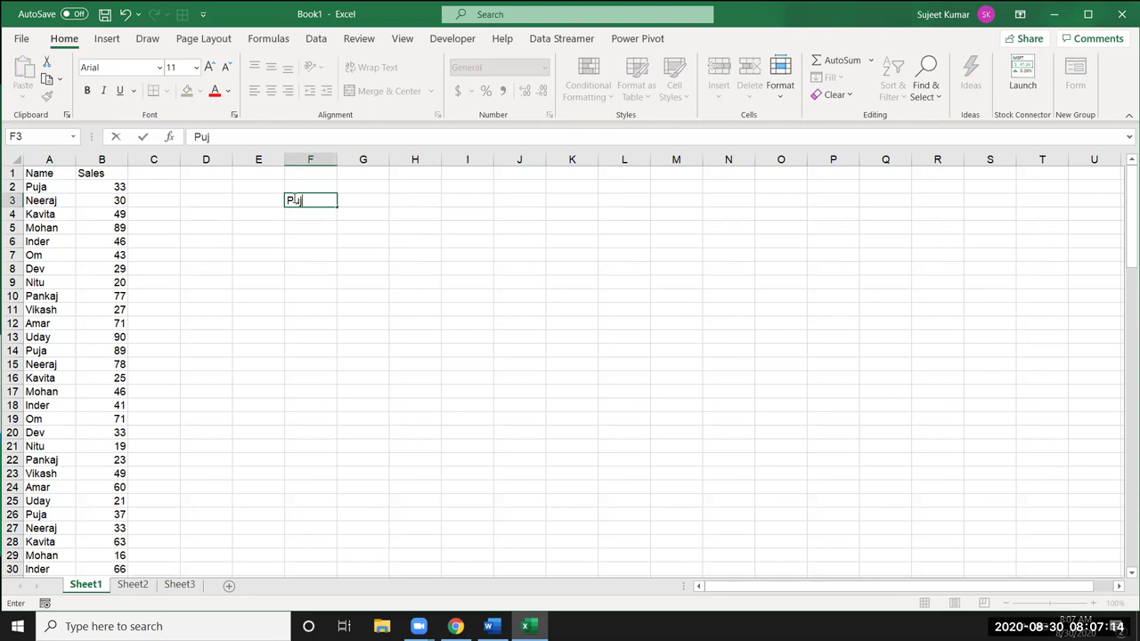
pyautogui.write('a')
pyautogui.press('Tab')
pyautogui.write('=')
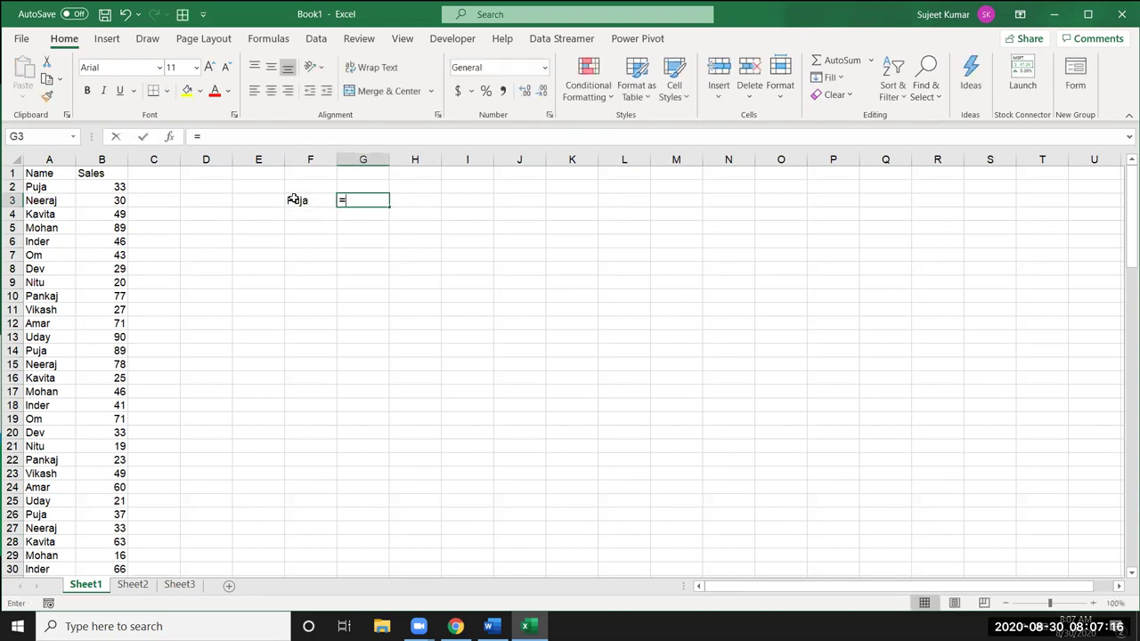
pyautogui.write('vl')
pyautogui.press('Tab')
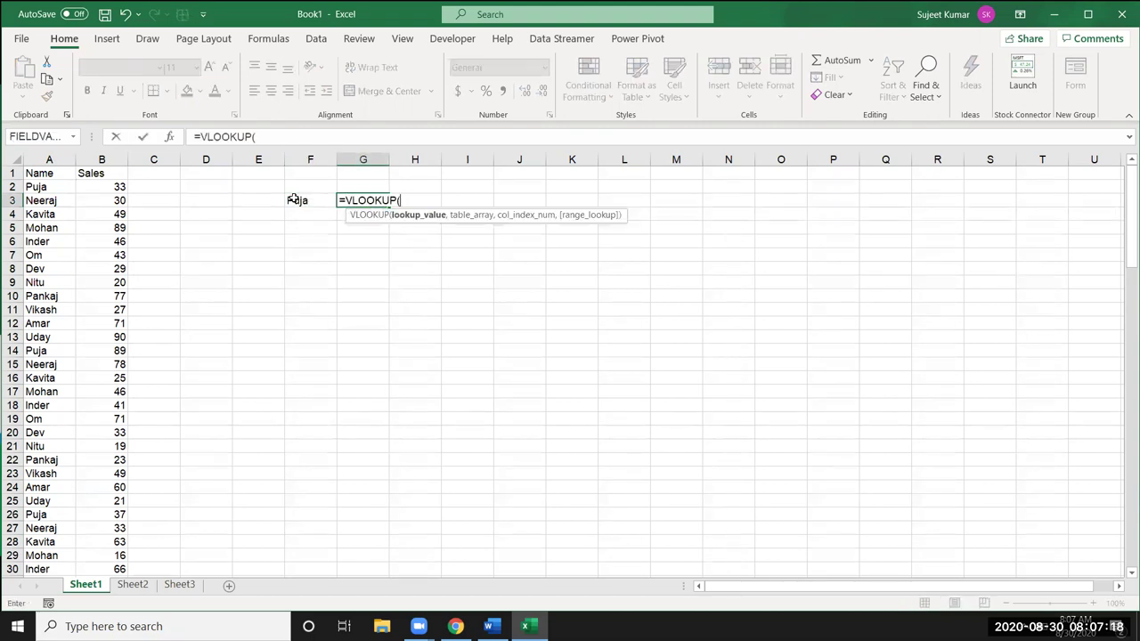
pyautogui.click(292, 200)
pyautogui.write(',')
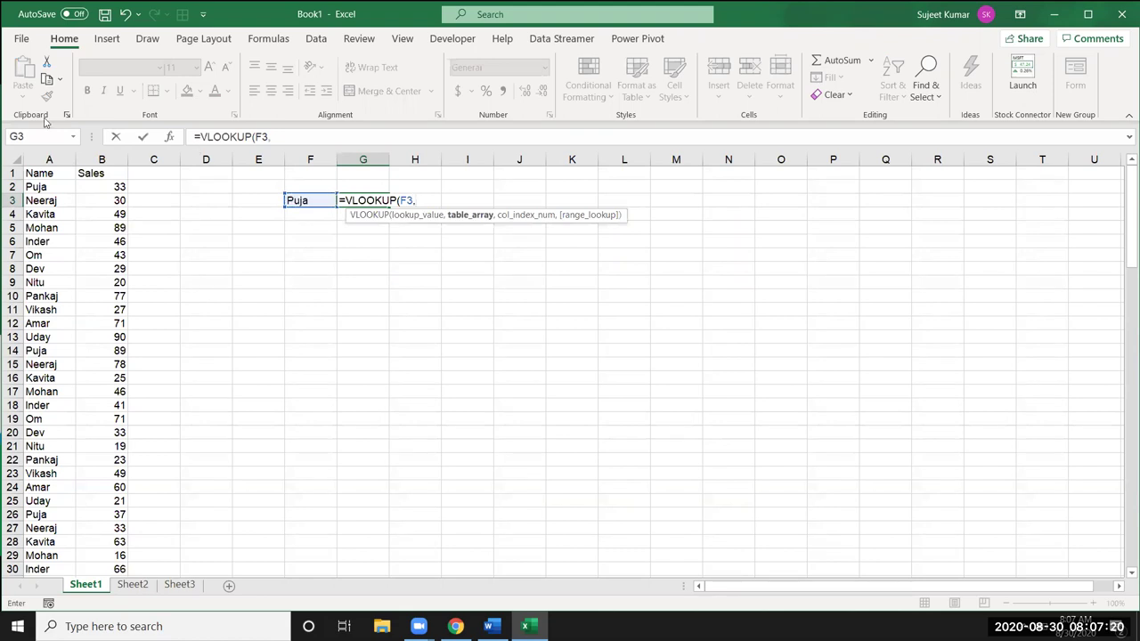
pyautogui.moveTo(44, 159); pyautogui.dragTo(98, 160)
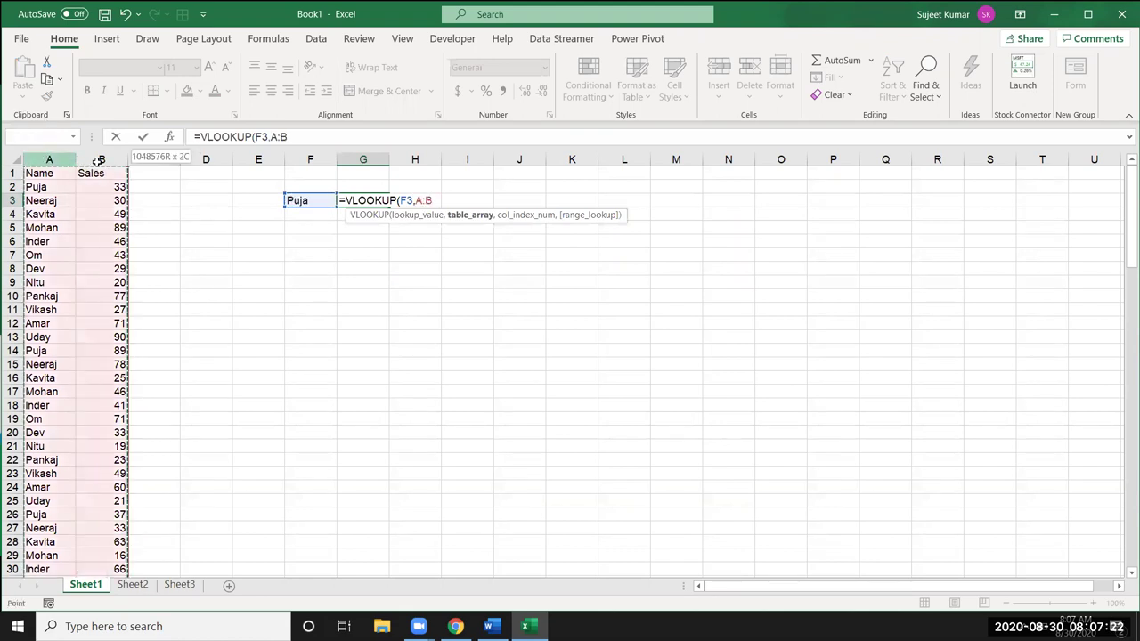
pyautogui.write(',2,0')
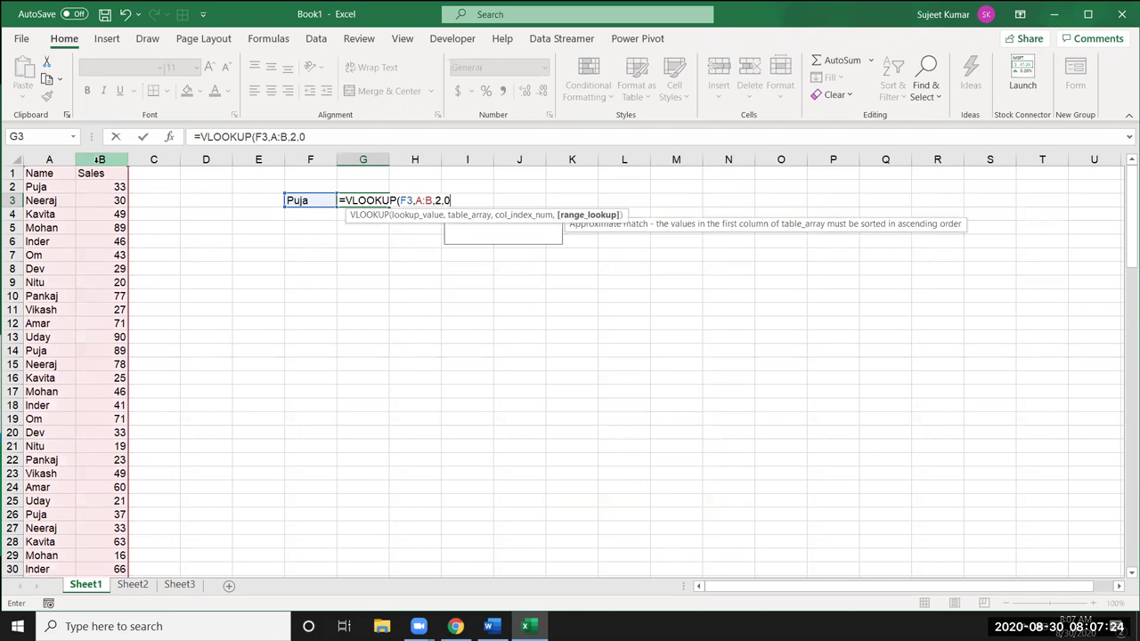
pyautogui.press('Return')
pyautogui.press('Up')
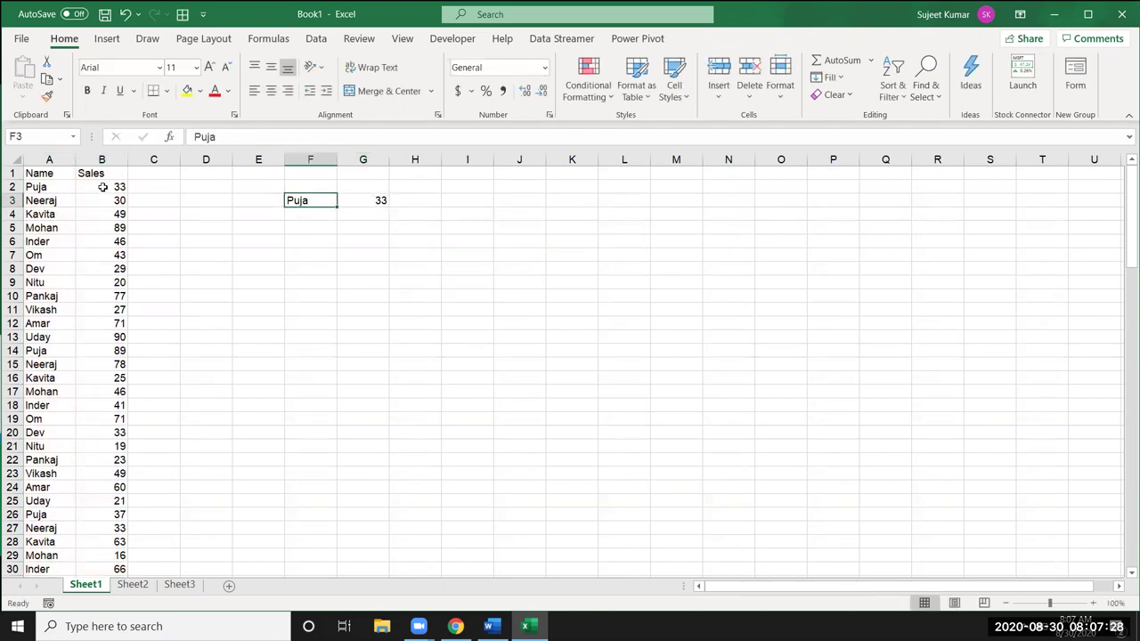
pyautogui.click(103, 187)
# Step: Copy the Name and Sales headers from A1:B1 into F6:G6
pyautogui.click(44, 195)
pyautogui.moveTo(91, 276); pyautogui.dragTo(120, 316)
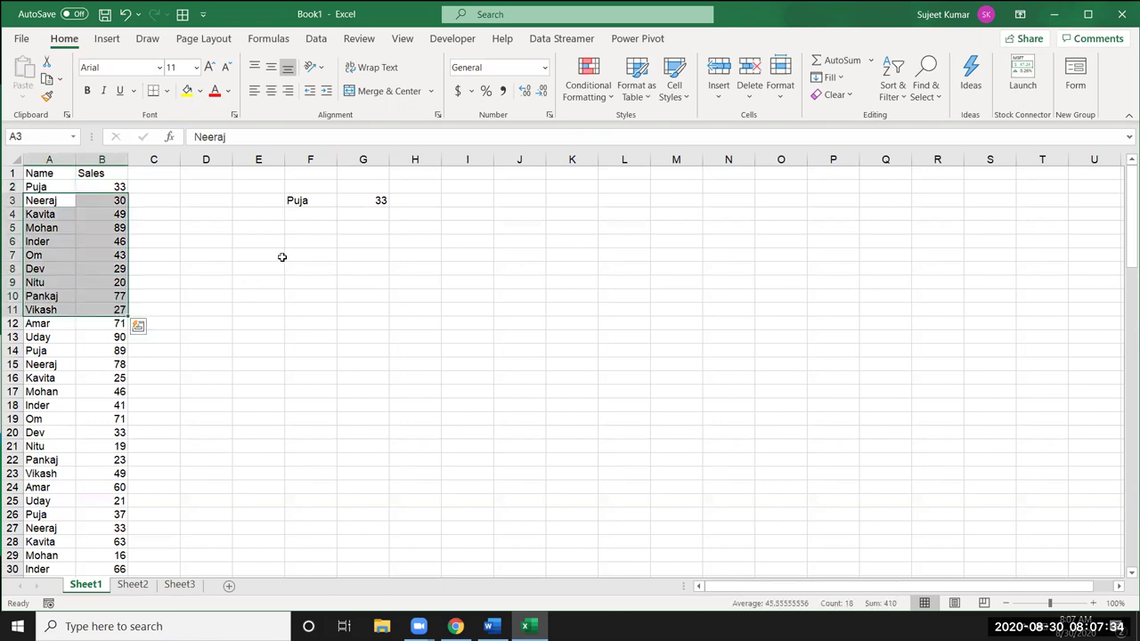
pyautogui.click(305, 242)
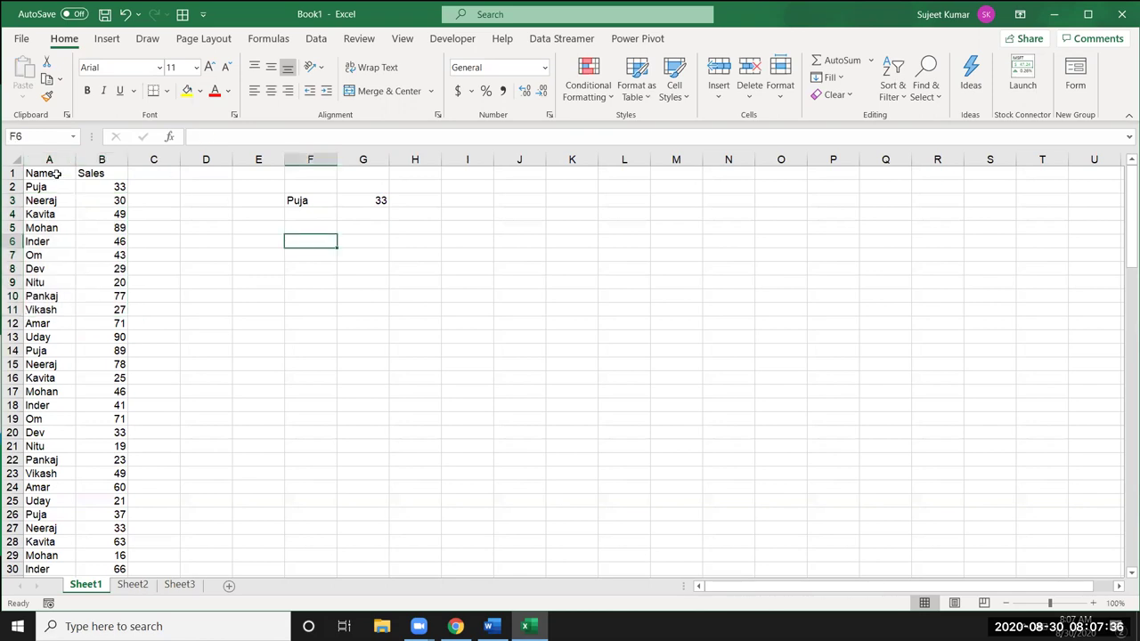
pyautogui.moveTo(55, 174); pyautogui.dragTo(87, 177)
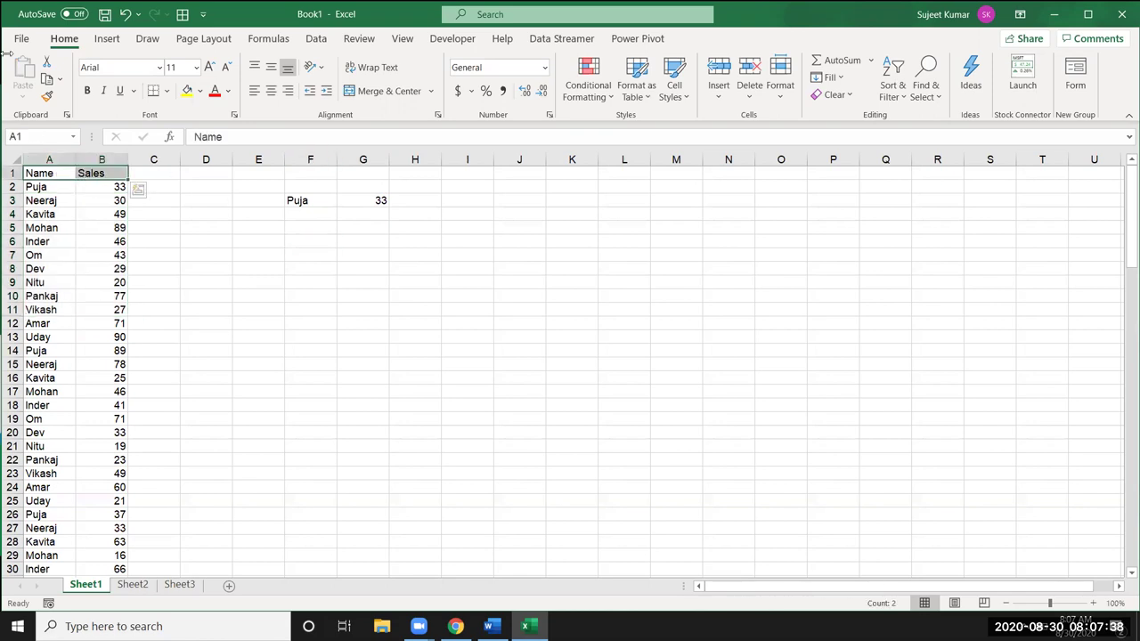
pyautogui.hotkey('ctrl', 'c')
pyautogui.click(306, 247)
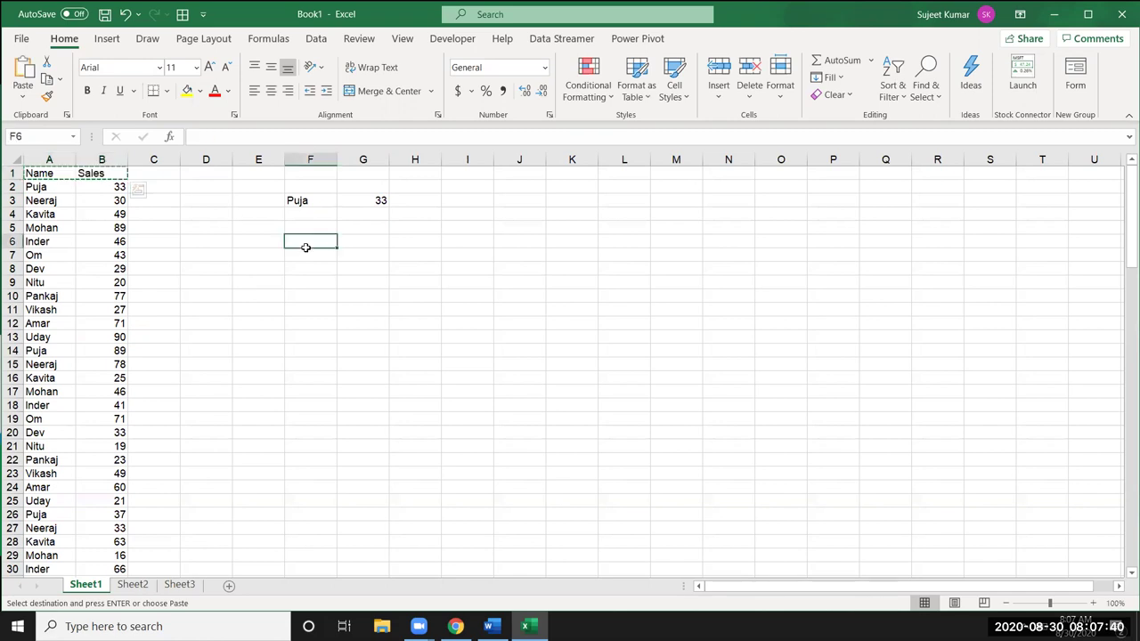
pyautogui.hotkey('ctrl', 'v')
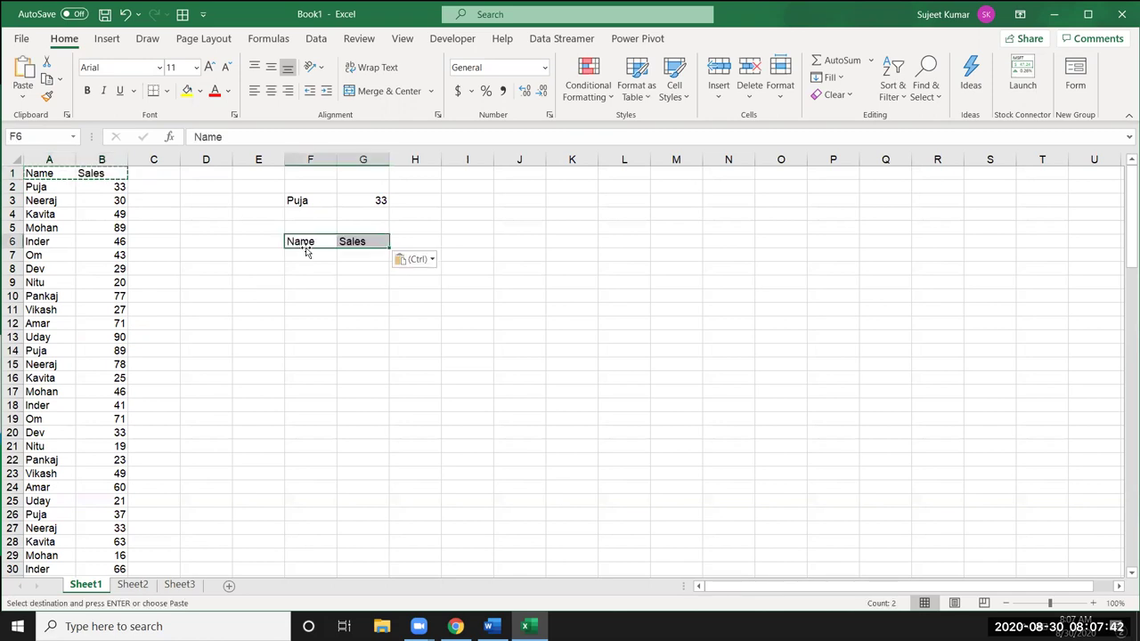
# Step: Start a FILTER formula in F7 using the array A1:B117
pyautogui.click(306, 252)
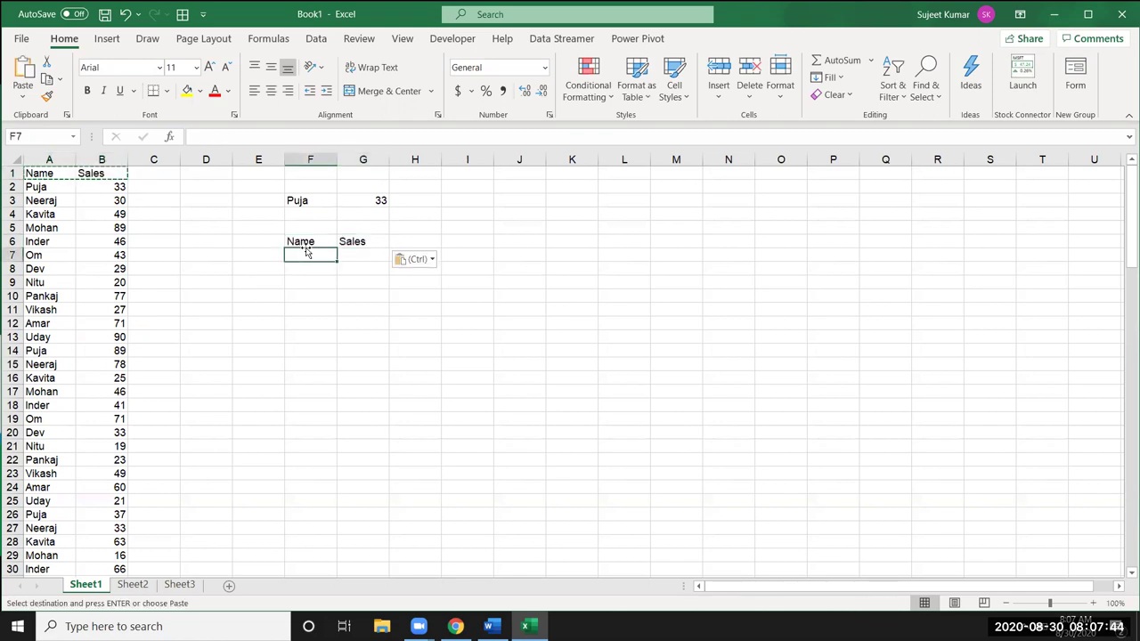
pyautogui.write('=fil')
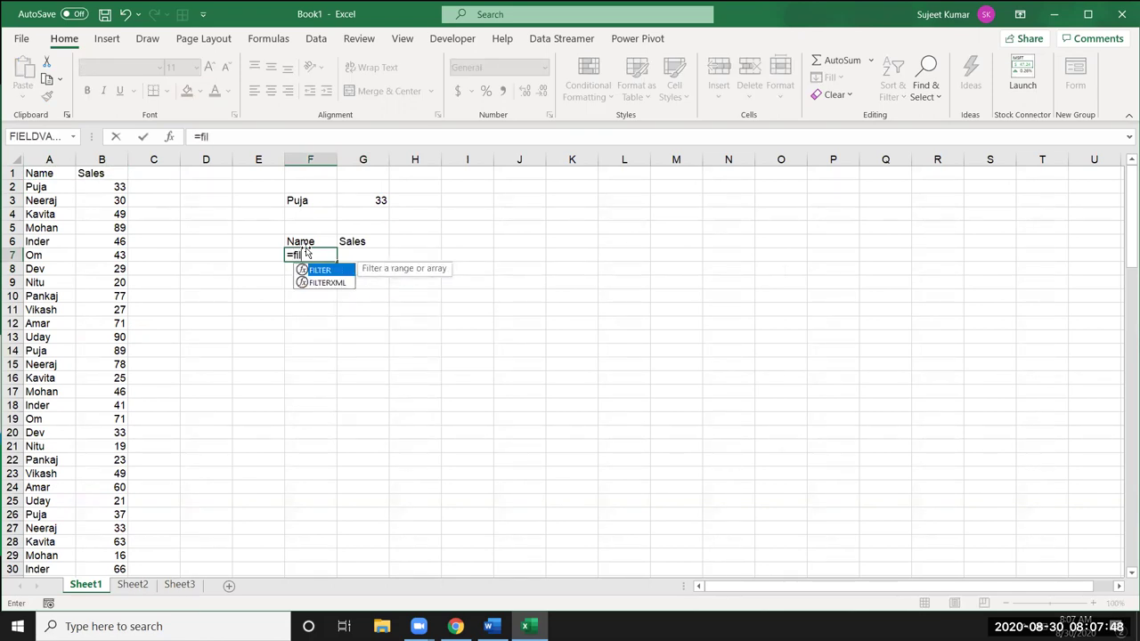
pyautogui.press('Tab')
pyautogui.press('Left')
pyautogui.press('Left')
pyautogui.press('Left')
pyautogui.press('Left')
pyautogui.hotkey('ctrl', 'Up')
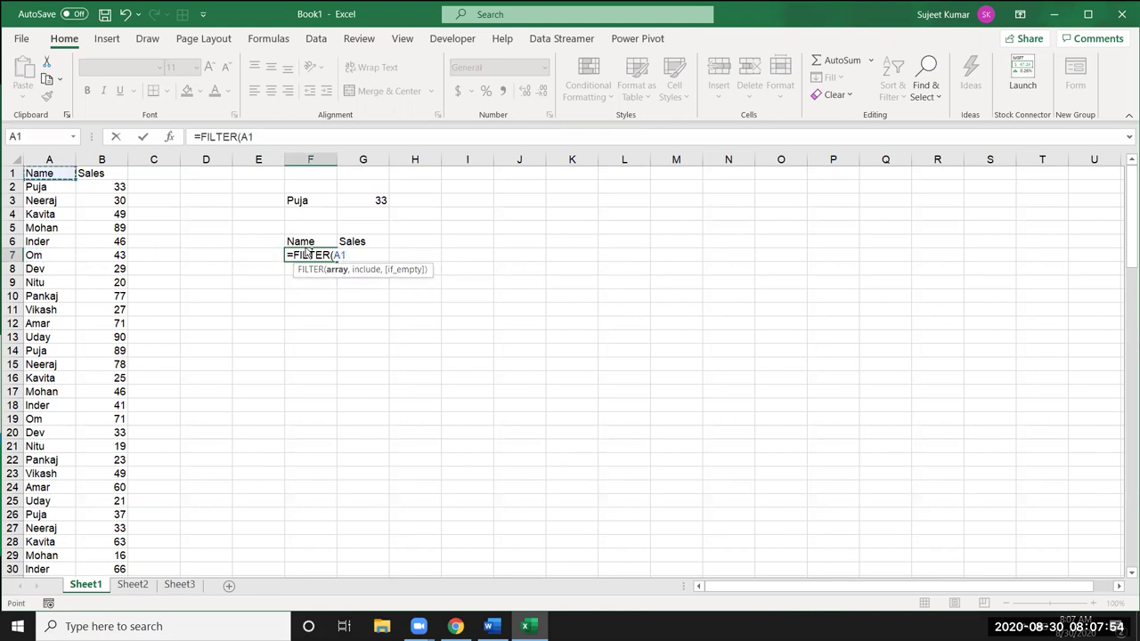
pyautogui.hotkey('ctrl', 'shift', 'Right')
pyautogui.hotkey('ctrl', 'shift', 'Down')
# Step: Complete the condition A1:A117=F3 so Puja's ten sales rows spill below the headers
pyautogui.write(',')
pyautogui.press('Up')
pyautogui.press('Up')
pyautogui.press('Up')
pyautogui.press('Up')
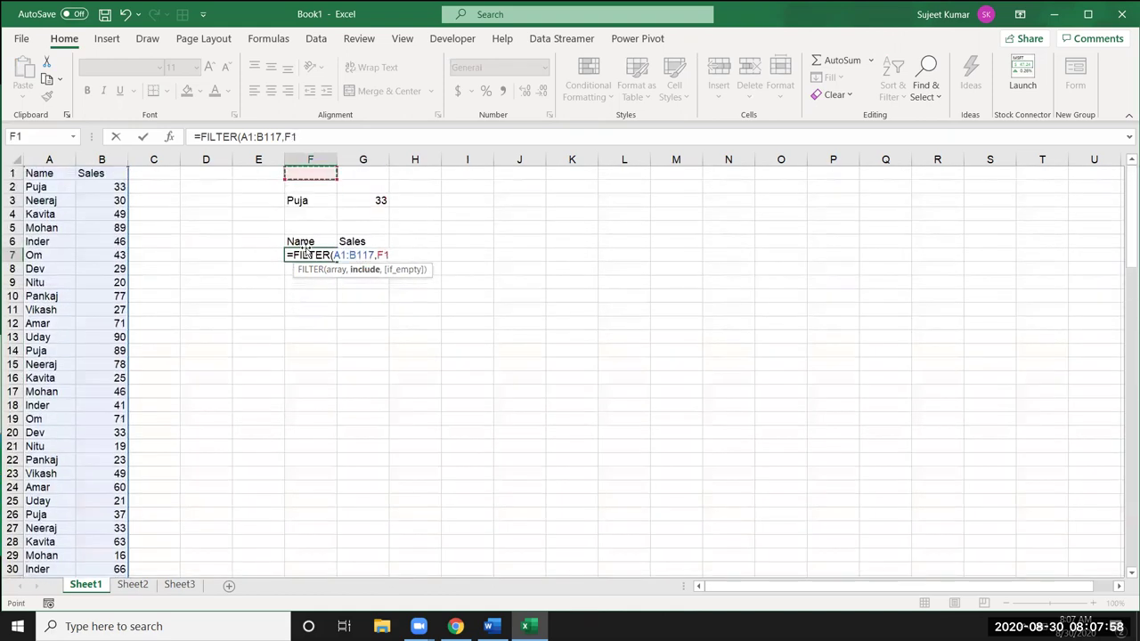
pyautogui.press('Left')
pyautogui.press('Left')
pyautogui.press('Left')
pyautogui.press('Left')
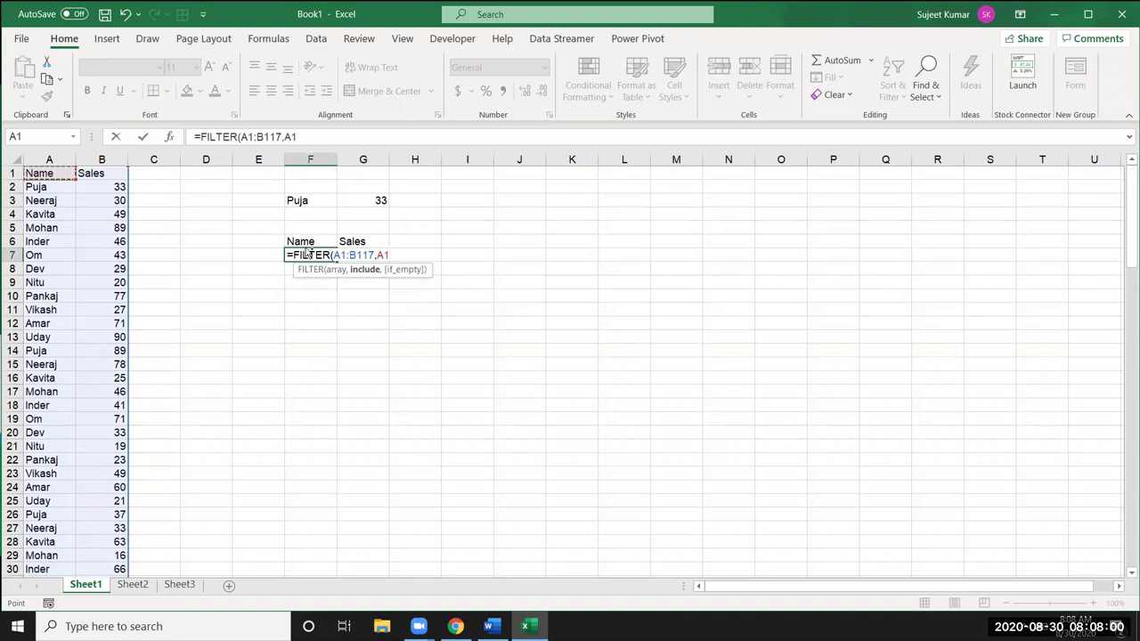
pyautogui.hotkey('ctrl', 'shift', 'Down')
pyautogui.write(':A117=')
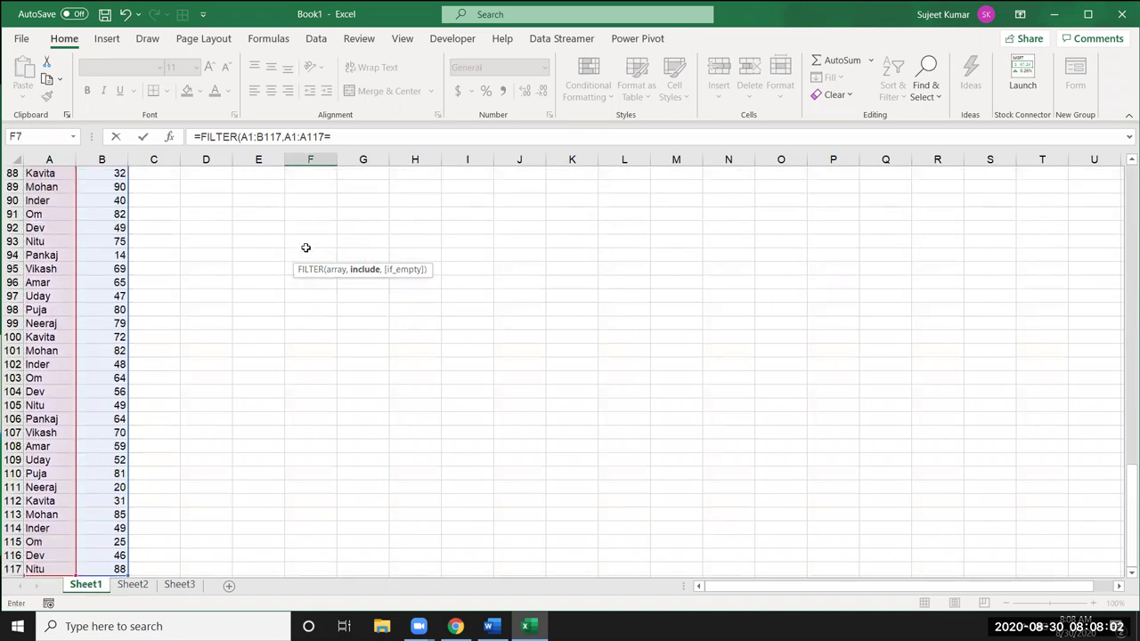
pyautogui.press('Up')
pyautogui.press('Up')
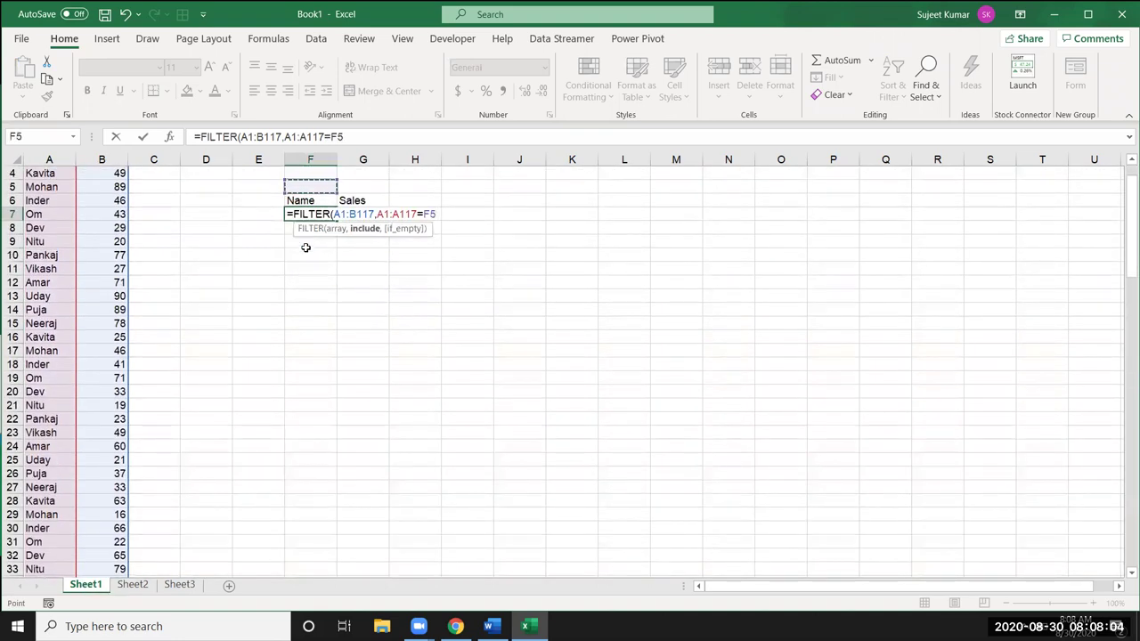
pyautogui.press('Up')
pyautogui.press('Up')
pyautogui.write(')')
pyautogui.press('Return')
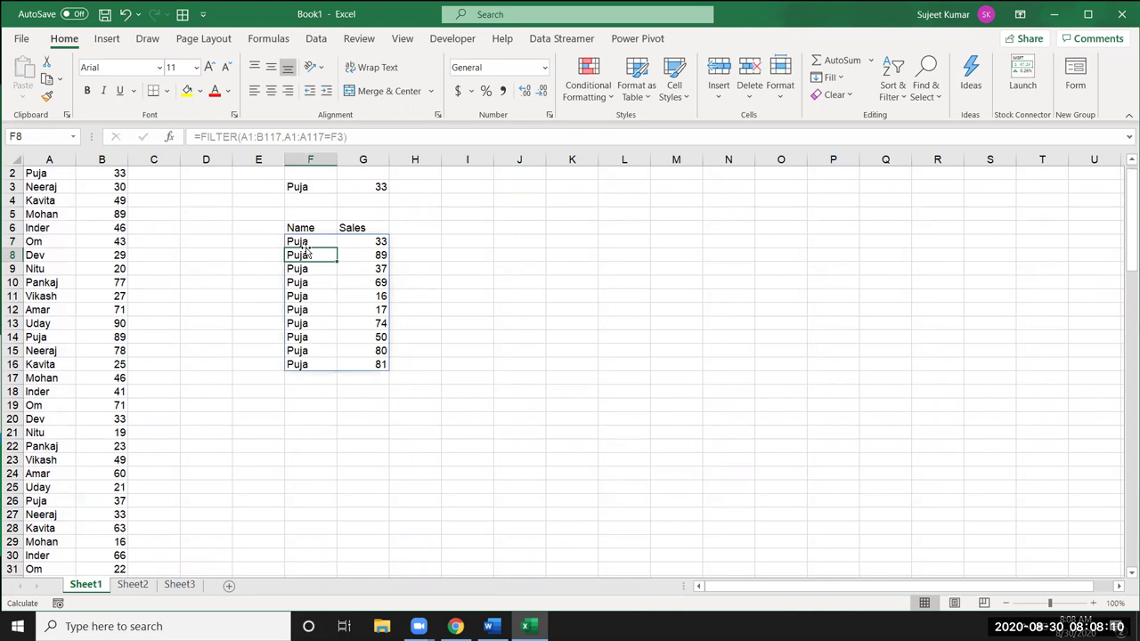
pyautogui.press('Right')
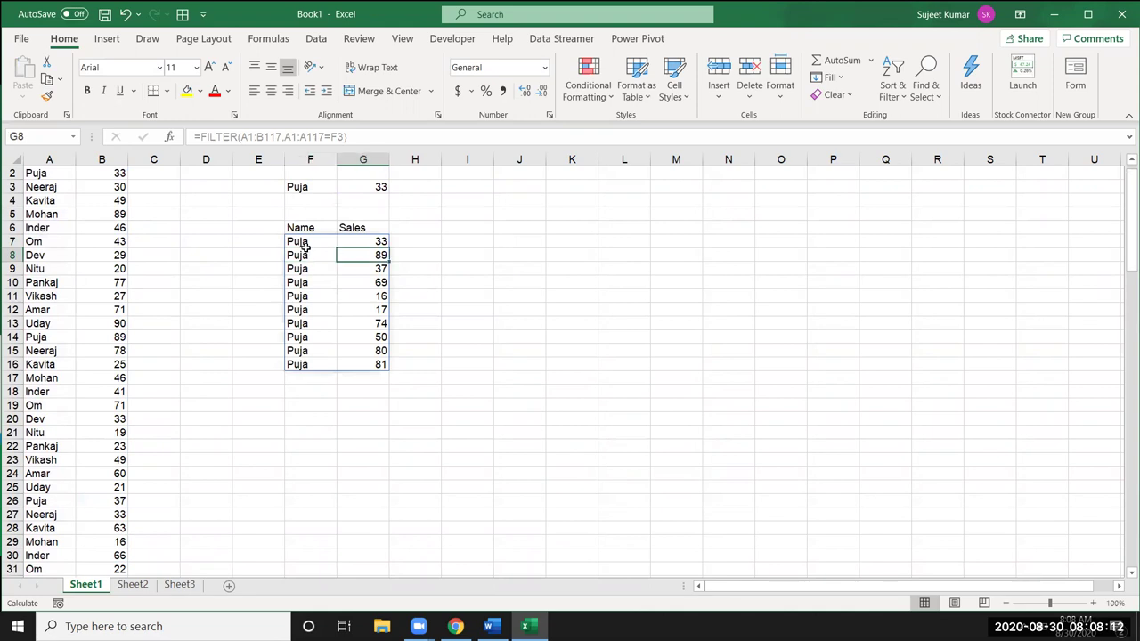
pyautogui.press('Up')
pyautogui.press('Up')
pyautogui.press('Up')
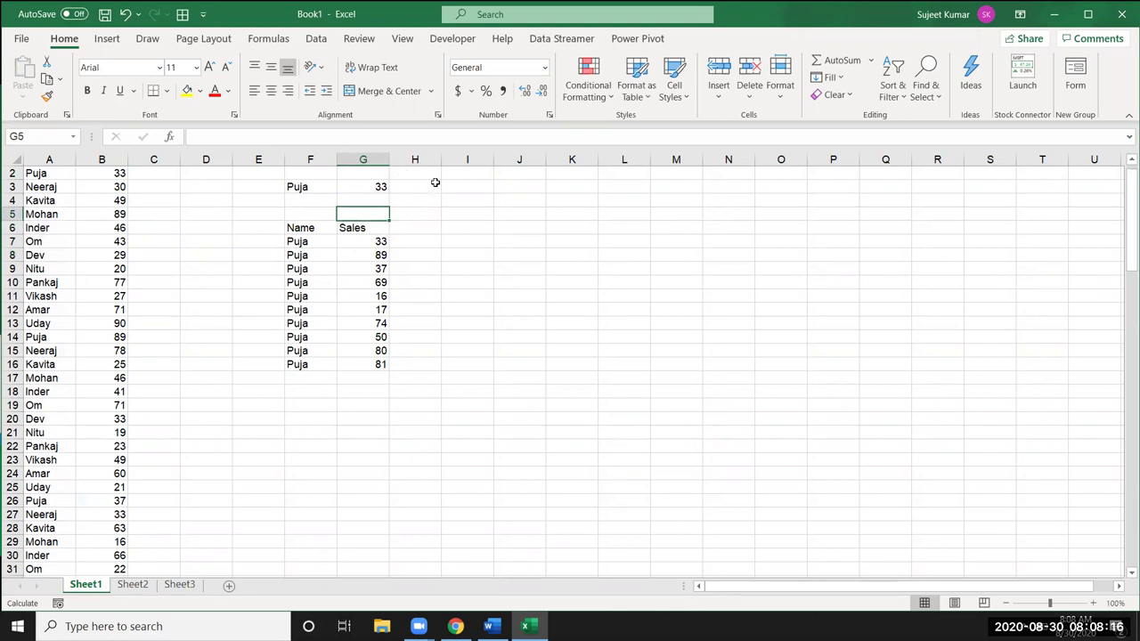
pyautogui.click(435, 184)
pyautogui.write('33')
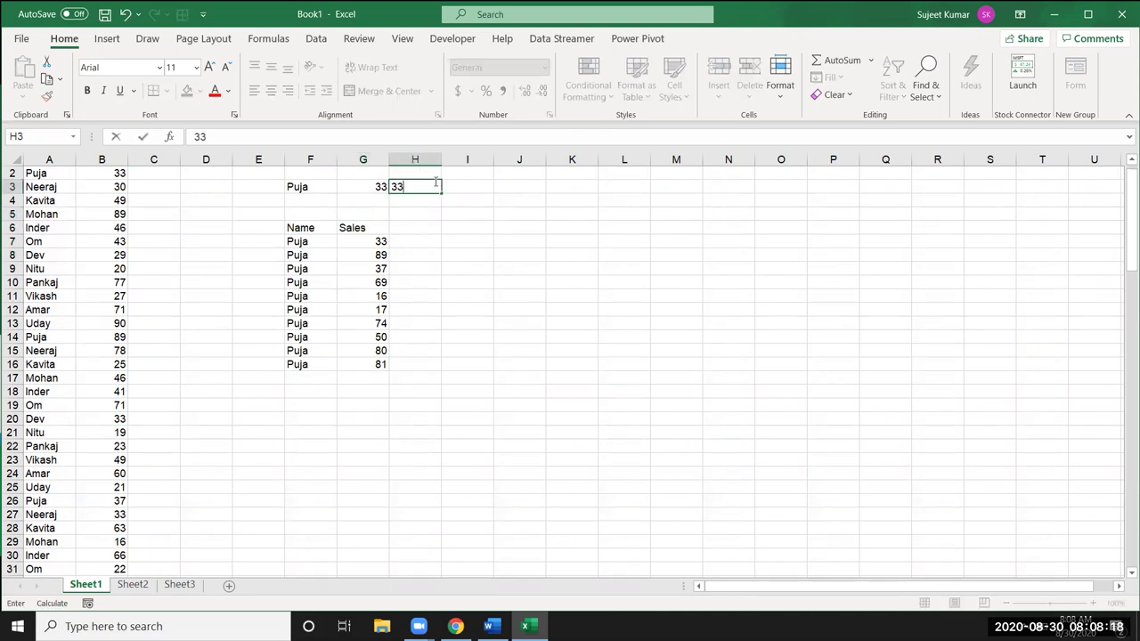
pyautogui.write(',89,37,')
pyautogui.write('69')
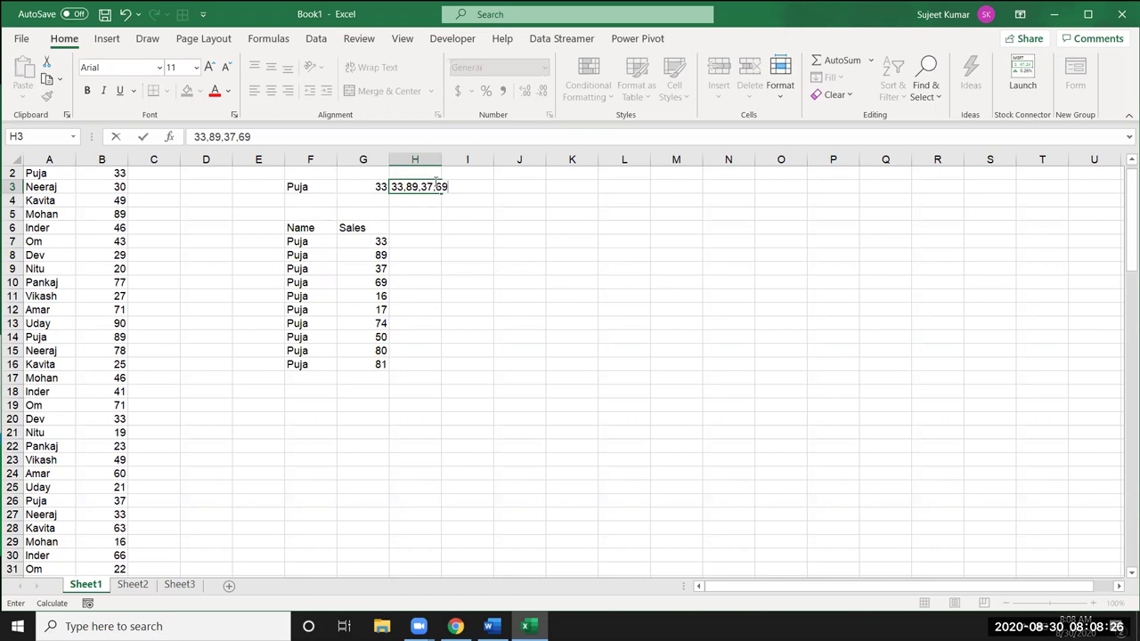
pyautogui.press('Escape')
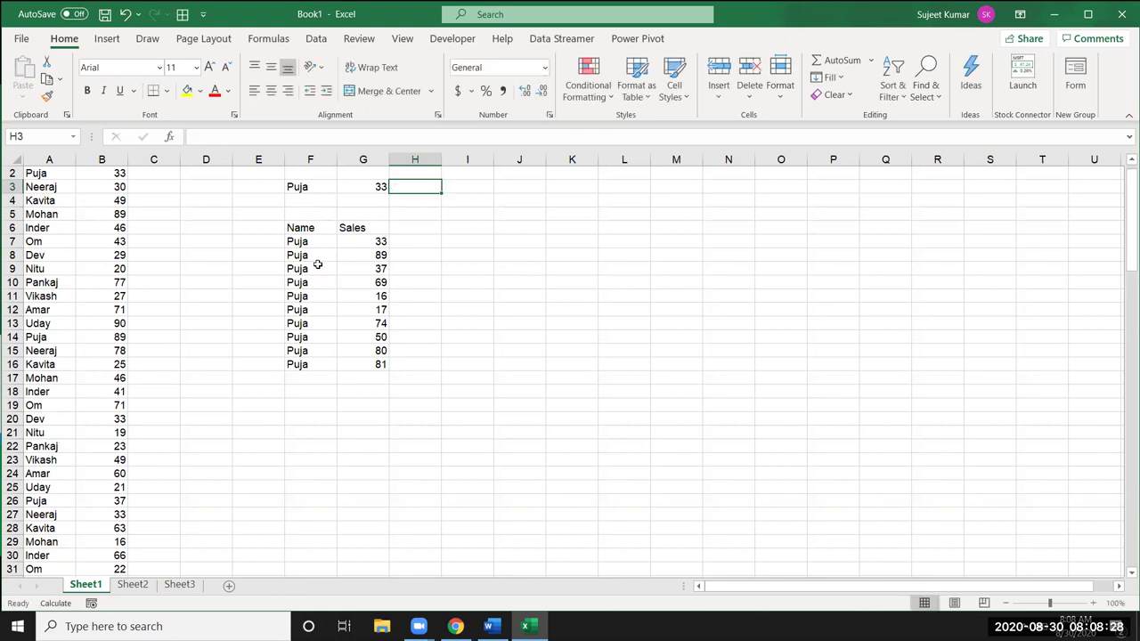
pyautogui.click(317, 264)
pyautogui.press('BackSpace')
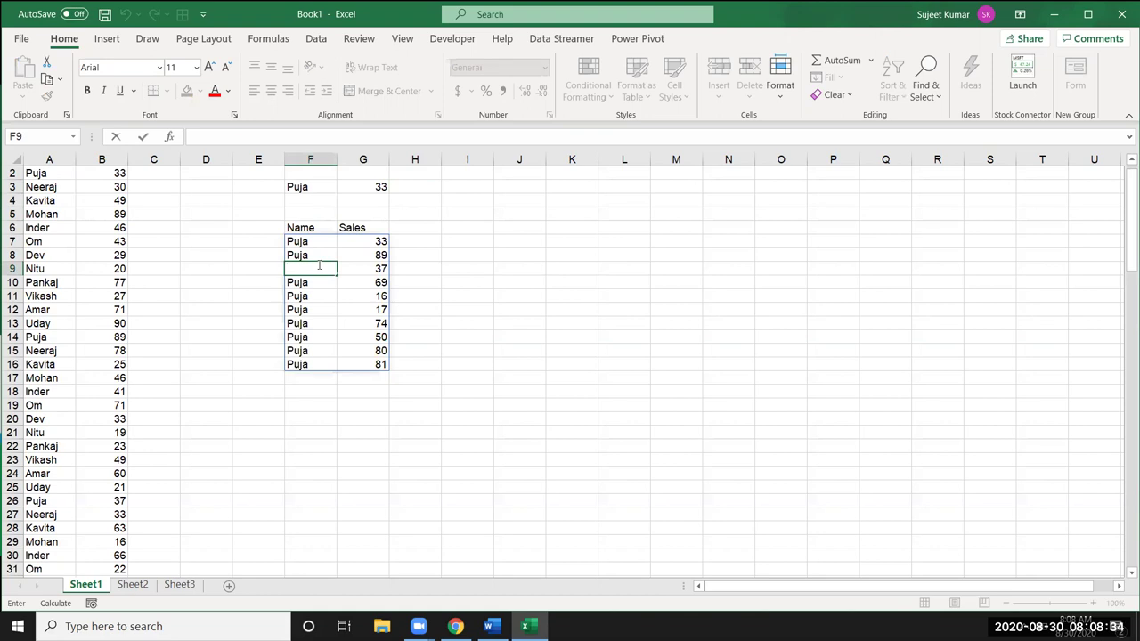
pyautogui.write('`')
pyautogui.press('Escape')
pyautogui.click(422, 186)
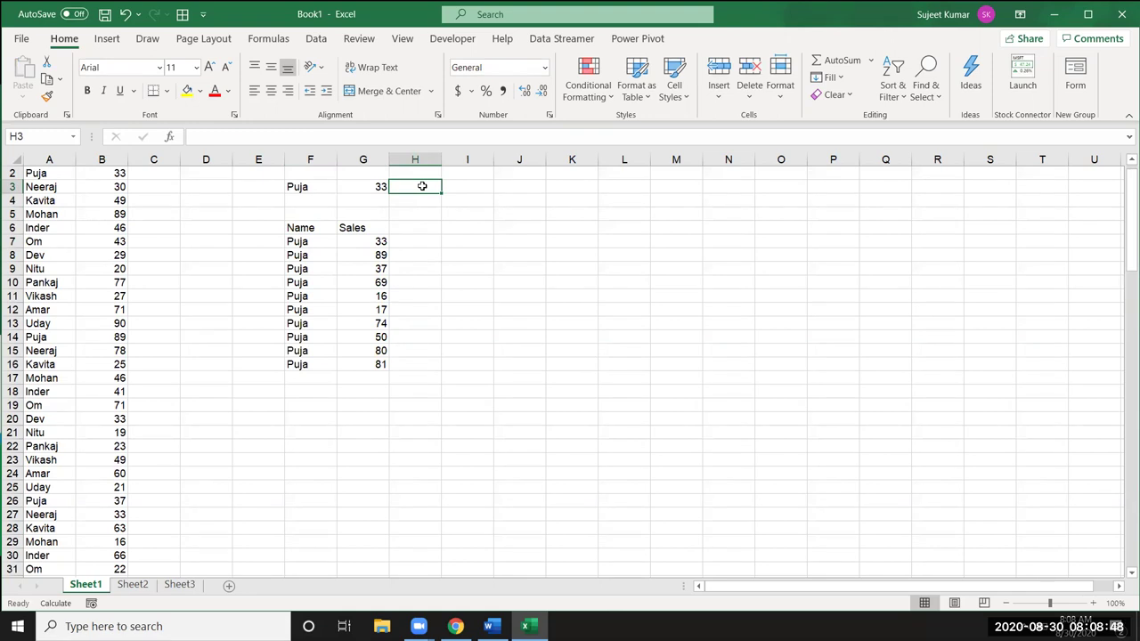
pyautogui.write('=')
pyautogui.write('te')
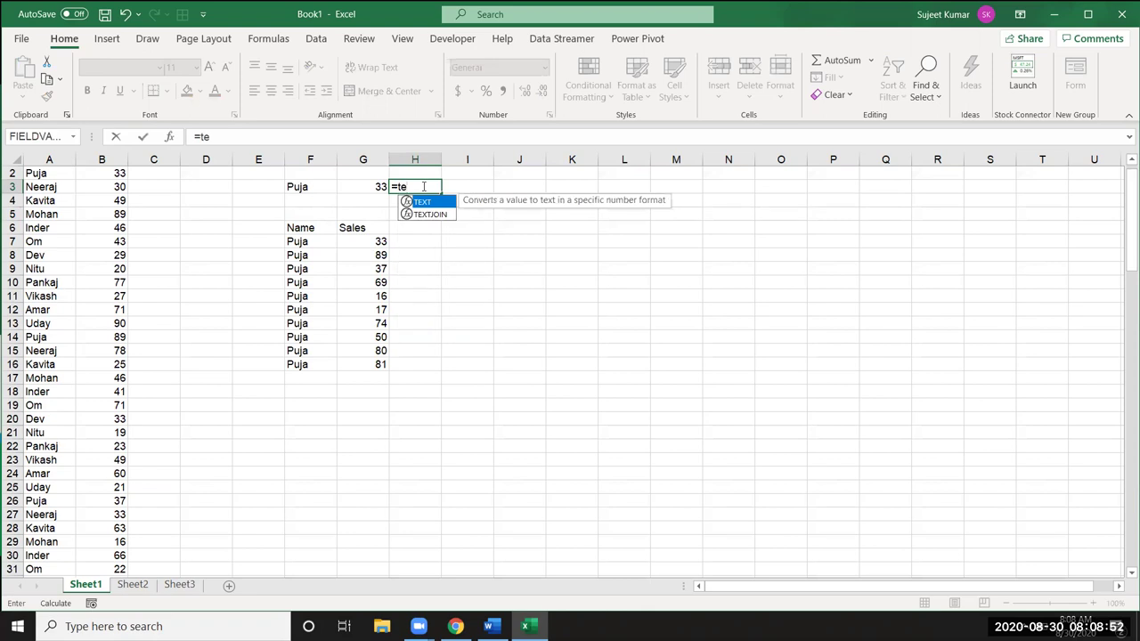
pyautogui.press('Down')
pyautogui.press('Tab')
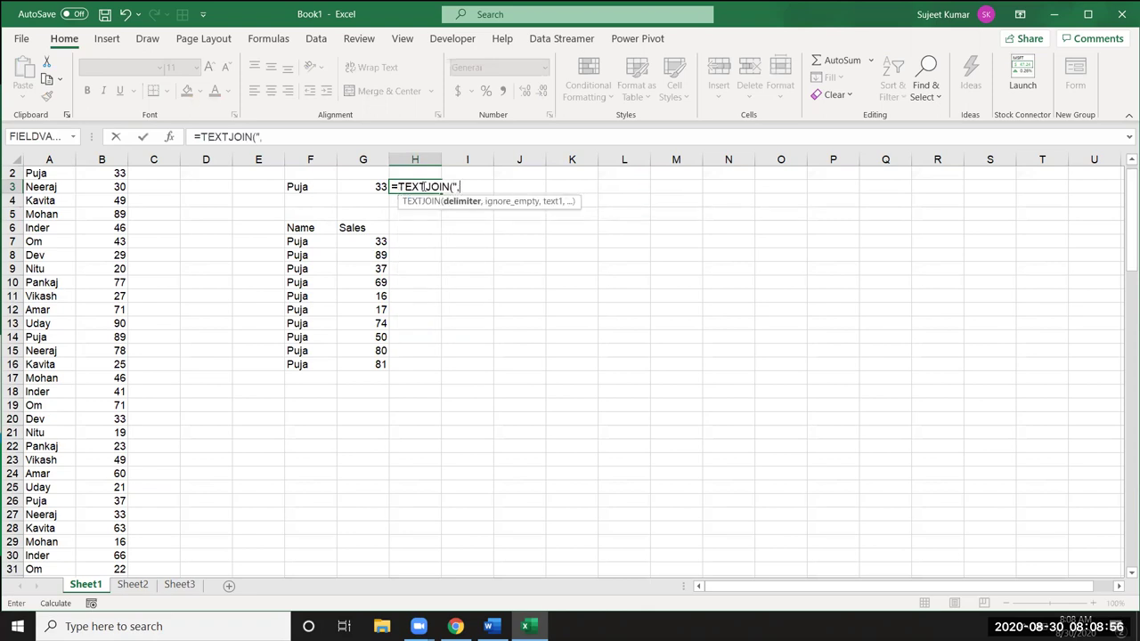
pyautogui.write('"')
pyautogui.write(',')
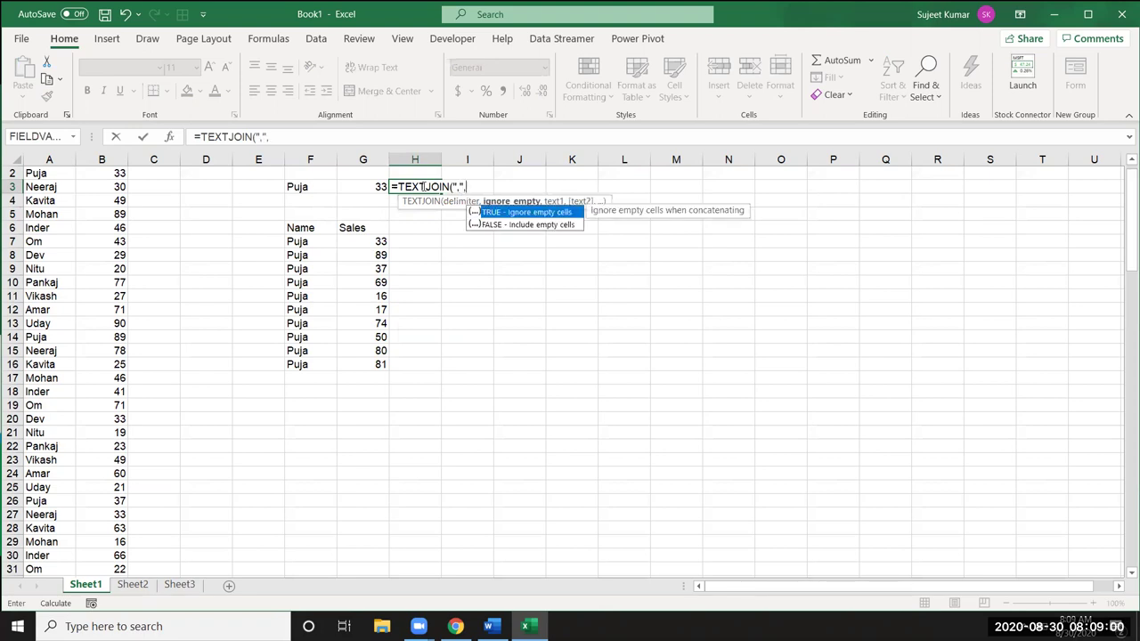
pyautogui.press('Tab')
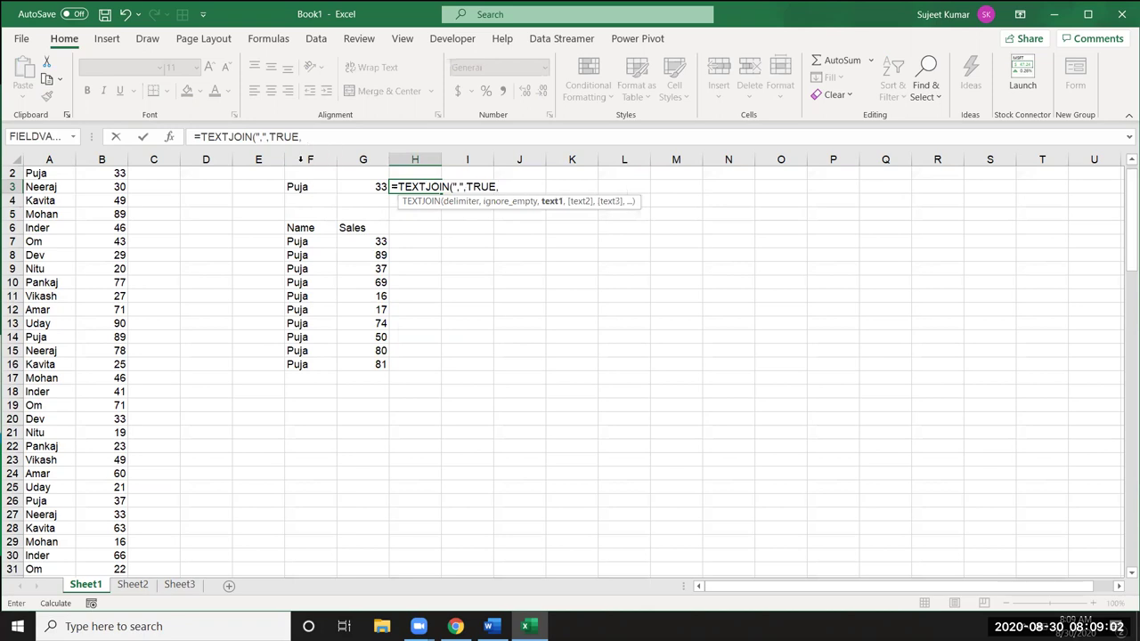
pyautogui.scroll(1, 53, 178)
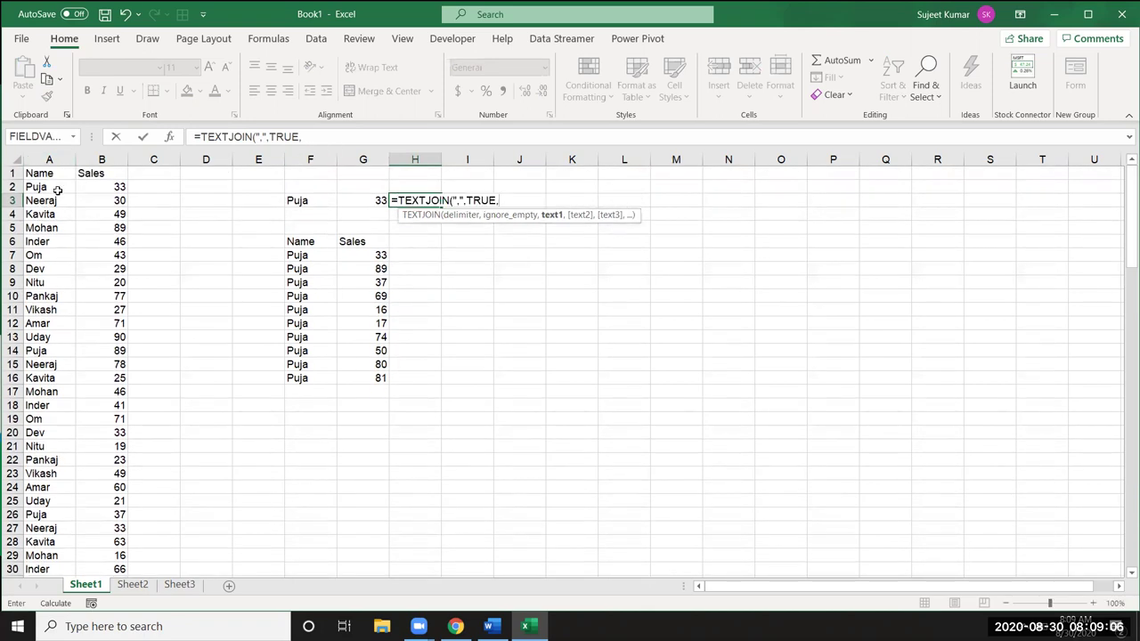
pyautogui.moveTo(57, 190); pyautogui.dragTo(54, 356)
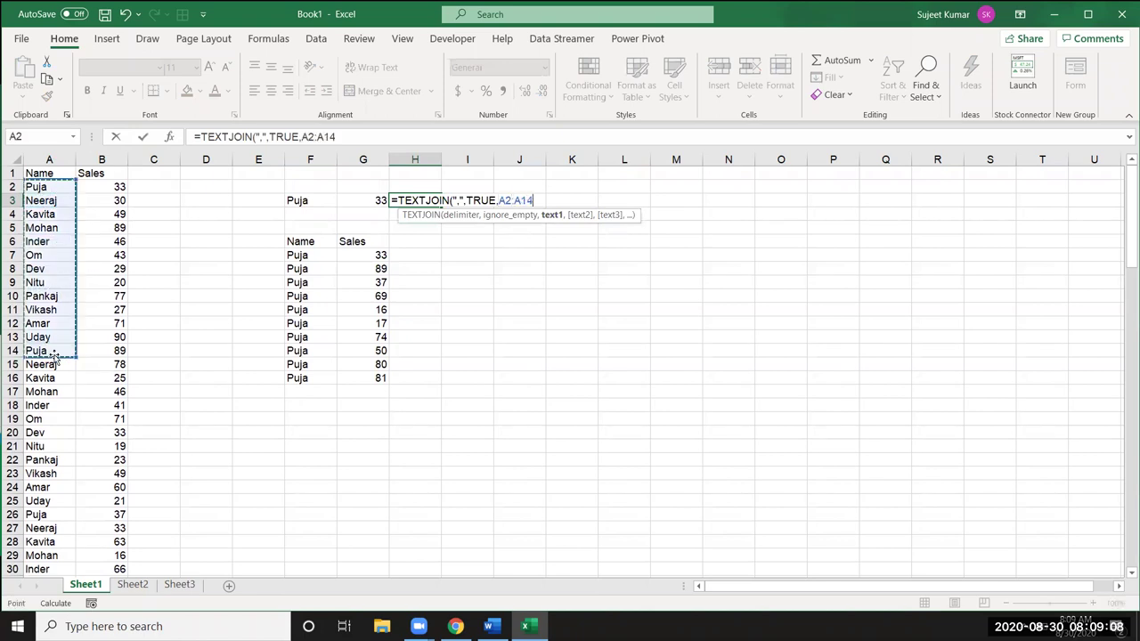
pyautogui.press('Return')
pyautogui.press('Up')
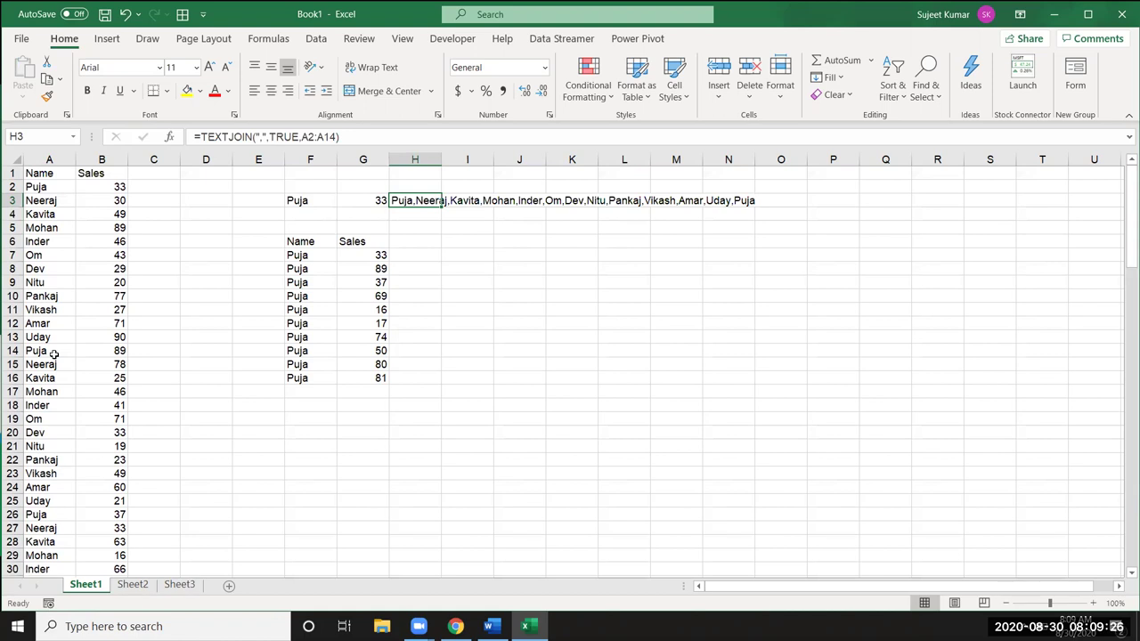
pyautogui.press('Delete')
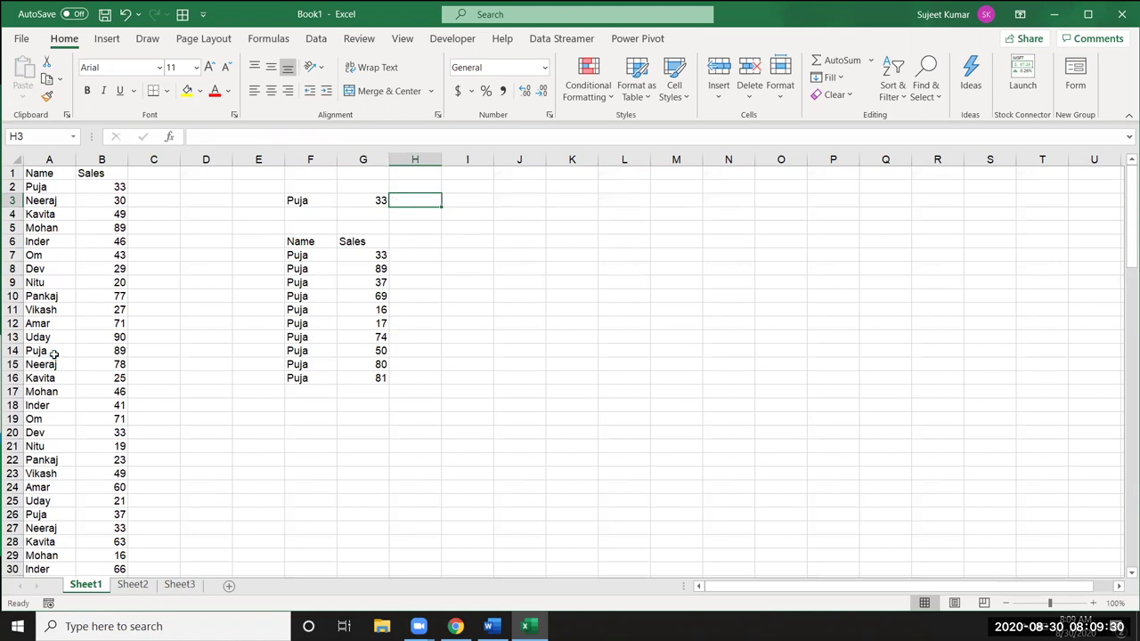
# Step: Begin a TEXTJOIN in H3 with a comma delimiter, TRUE to ignore blanks, and nested IF
pyautogui.write('=')
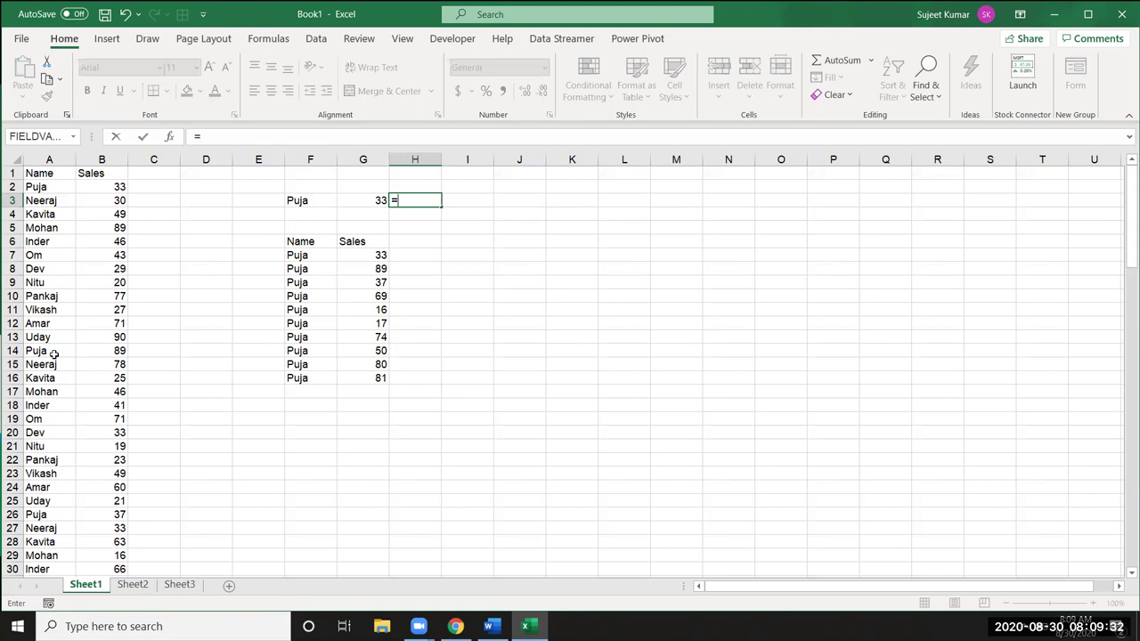
pyautogui.write('te')
pyautogui.press('Down')
pyautogui.press('Tab')
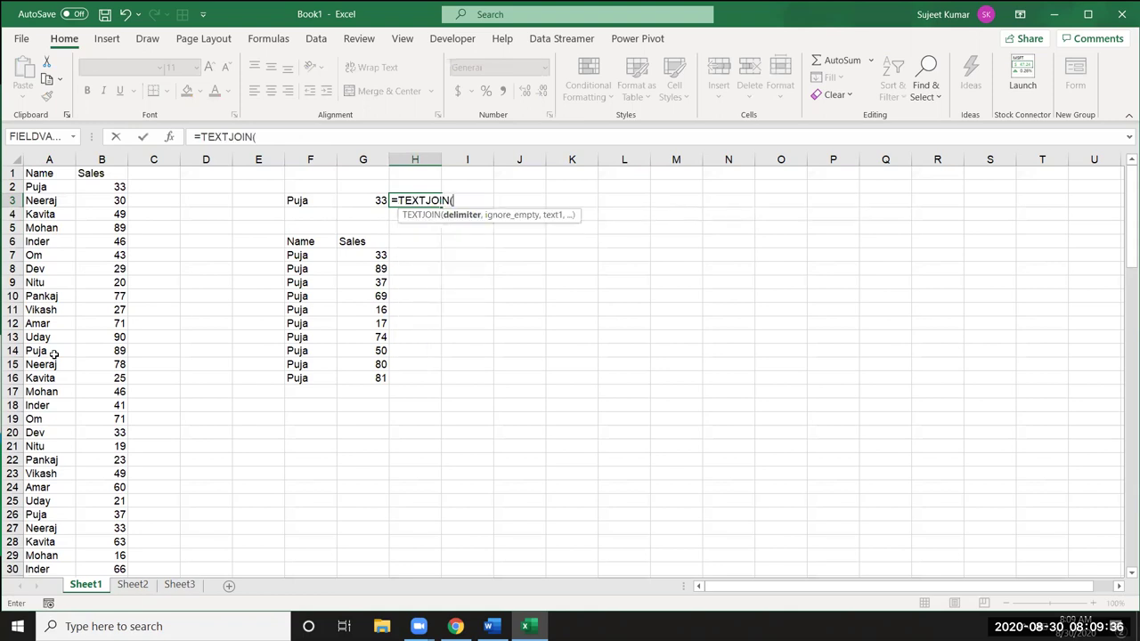
pyautogui.write('.')
pyautogui.write(',",')
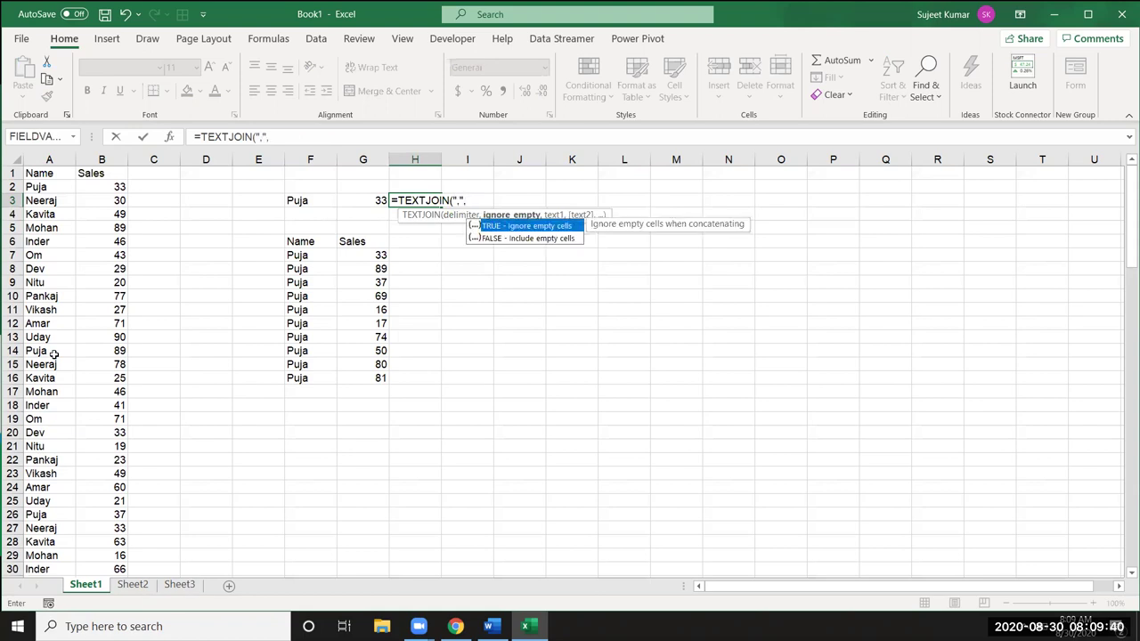
pyautogui.press('Tab')
pyautogui.write(',')
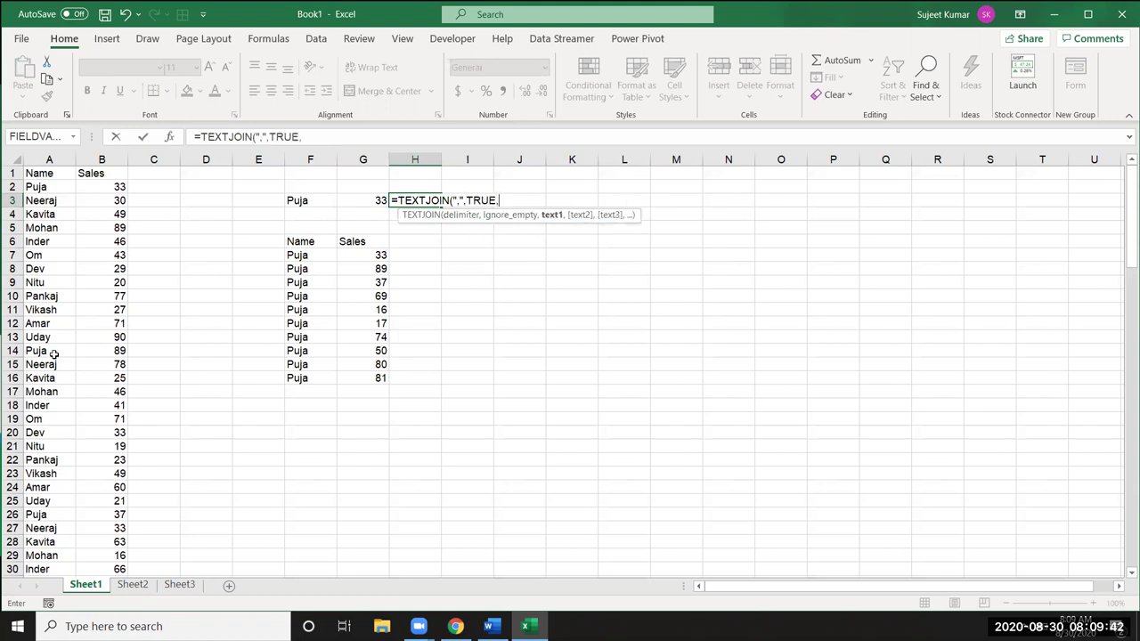
pyautogui.write('if')
pyautogui.press('Tab')
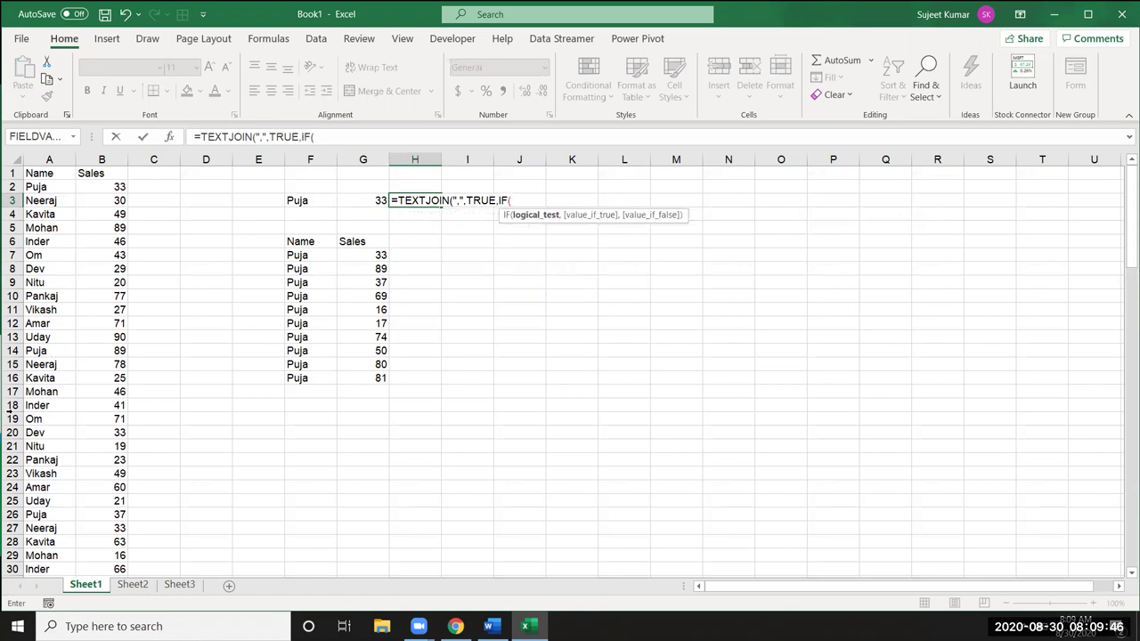
# Step: Finish the IF as A2:A117=F3 returning B2:B117, accepting Excel's formula correction
pyautogui.click(65, 191)
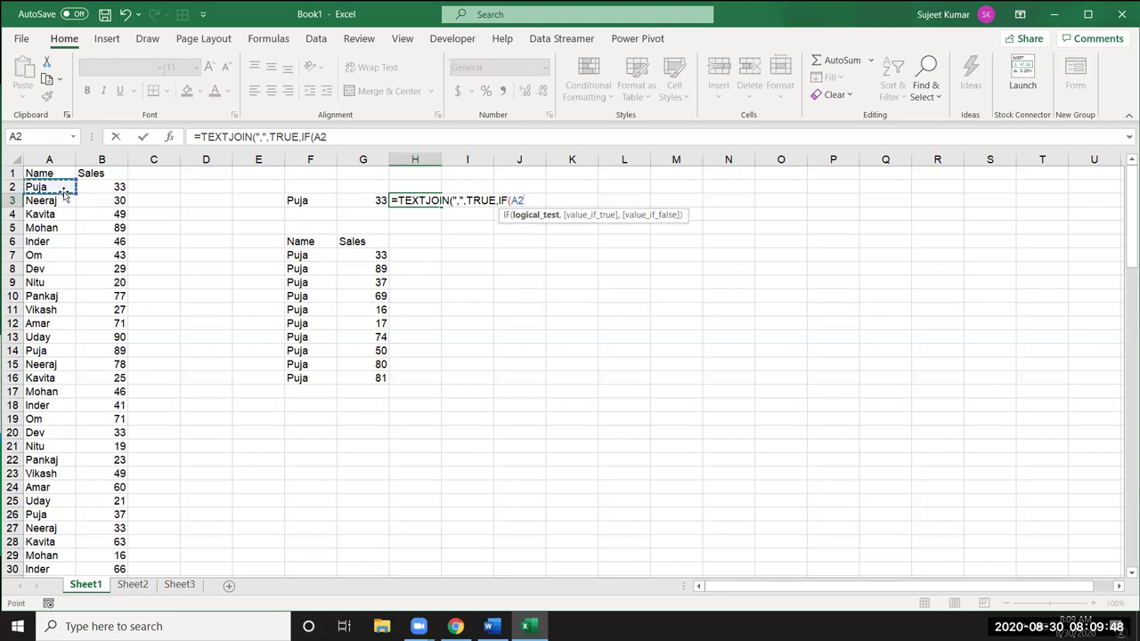
pyautogui.hotkey('ctrl', 'shift', 'Down')
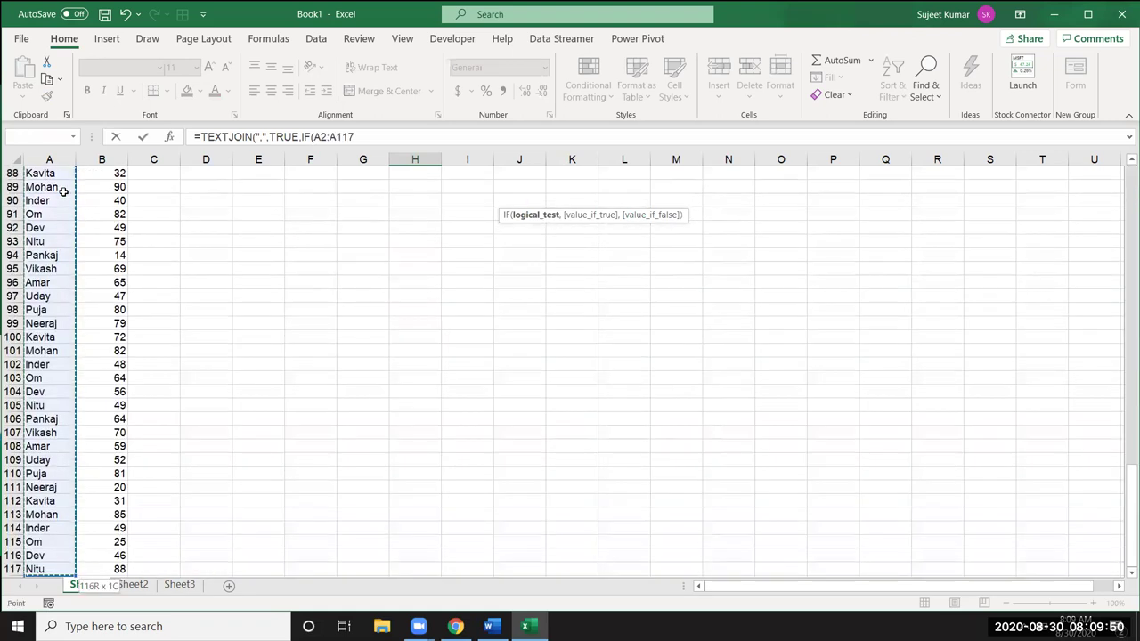
pyautogui.write('=')
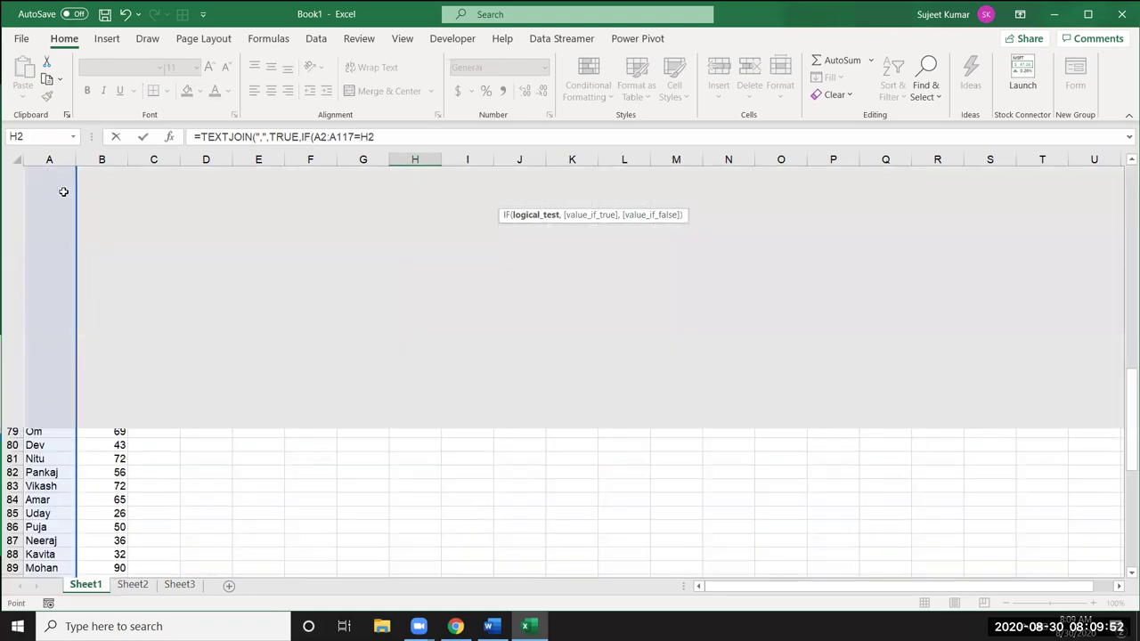
pyautogui.press('Up')
pyautogui.press('Up')
pyautogui.press('Down')
pyautogui.press('Left')
pyautogui.press('Left')
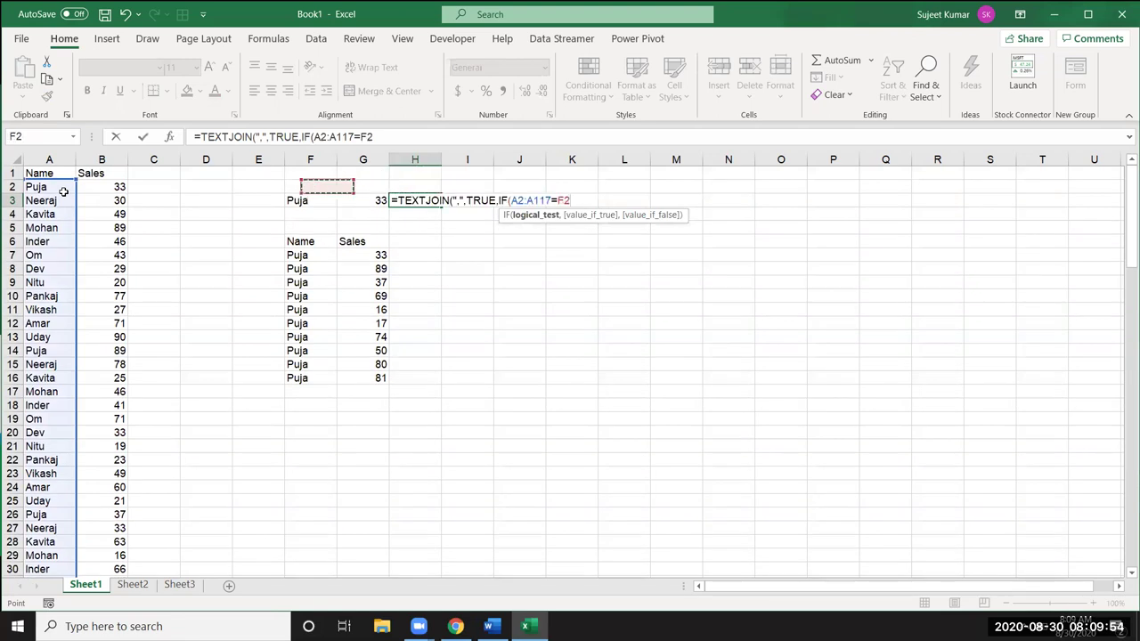
pyautogui.press('Down')
pyautogui.write(',')
pyautogui.click(116, 198)
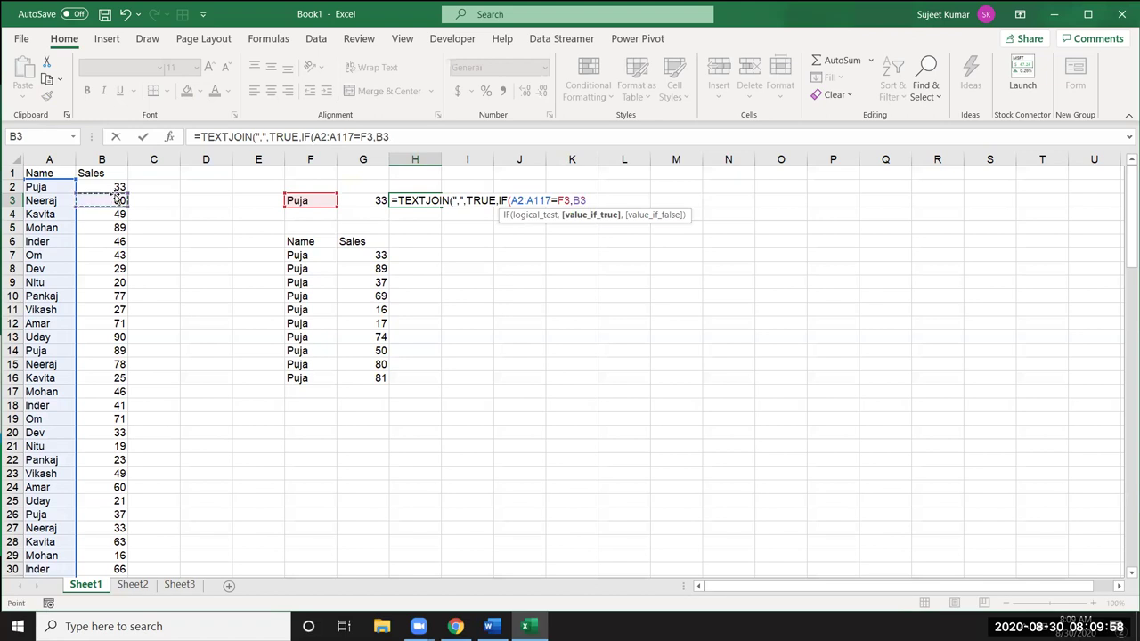
pyautogui.click(116, 190)
pyautogui.hotkey('ctrl', 'shift', 'Down')
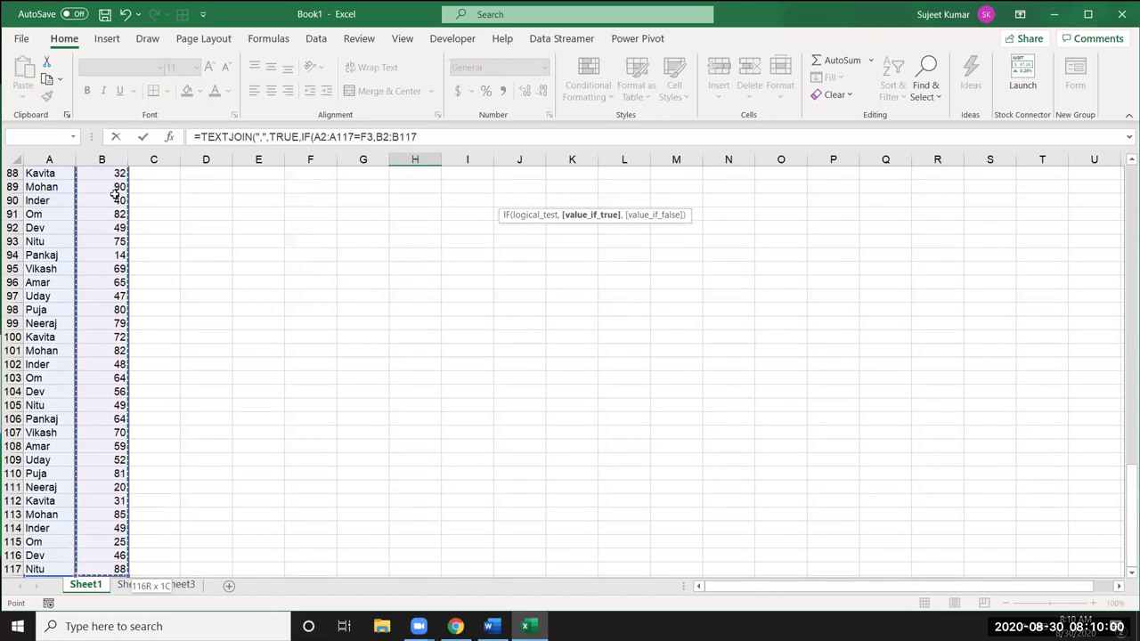
pyautogui.write(',"")')
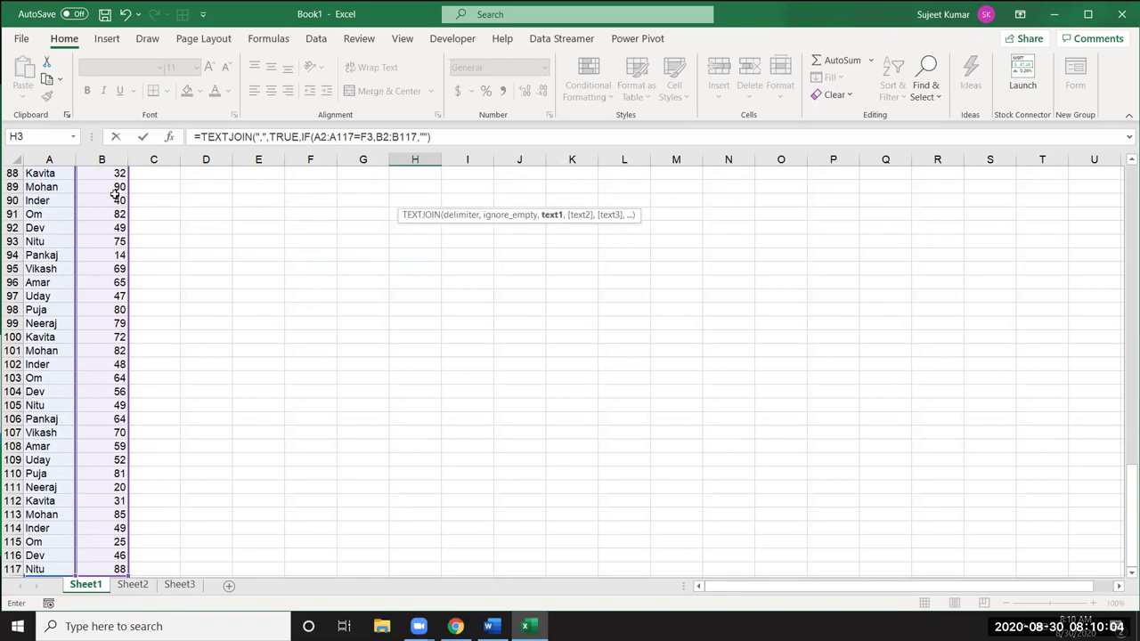
pyautogui.press('Return')
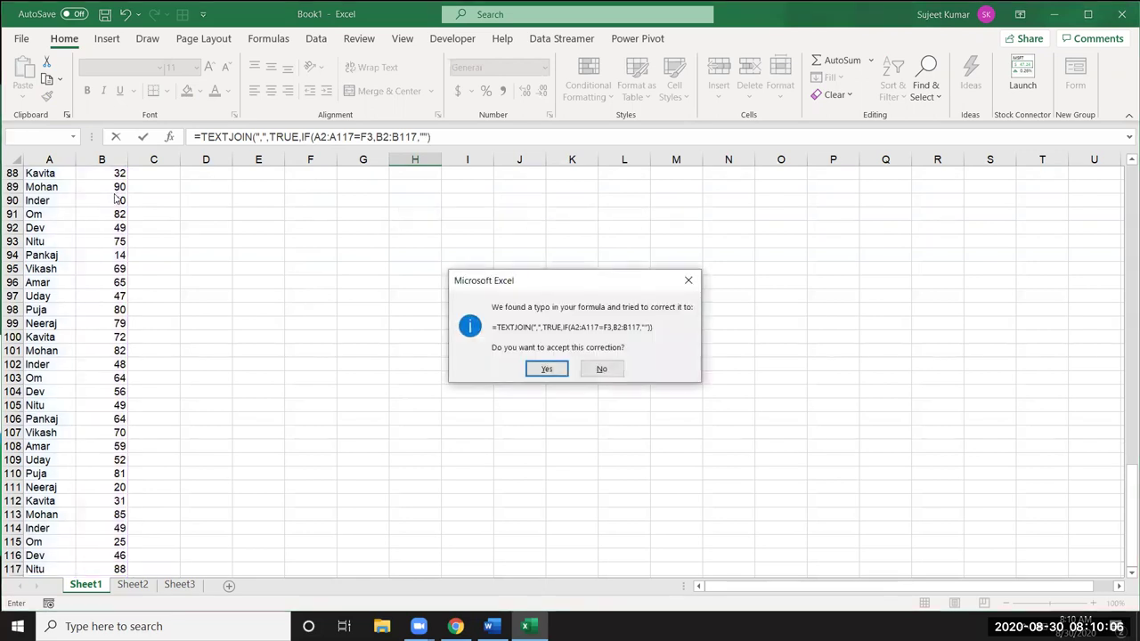
pyautogui.press('Return')
pyautogui.press('Up')
pyautogui.scroll(1, 115, 194)
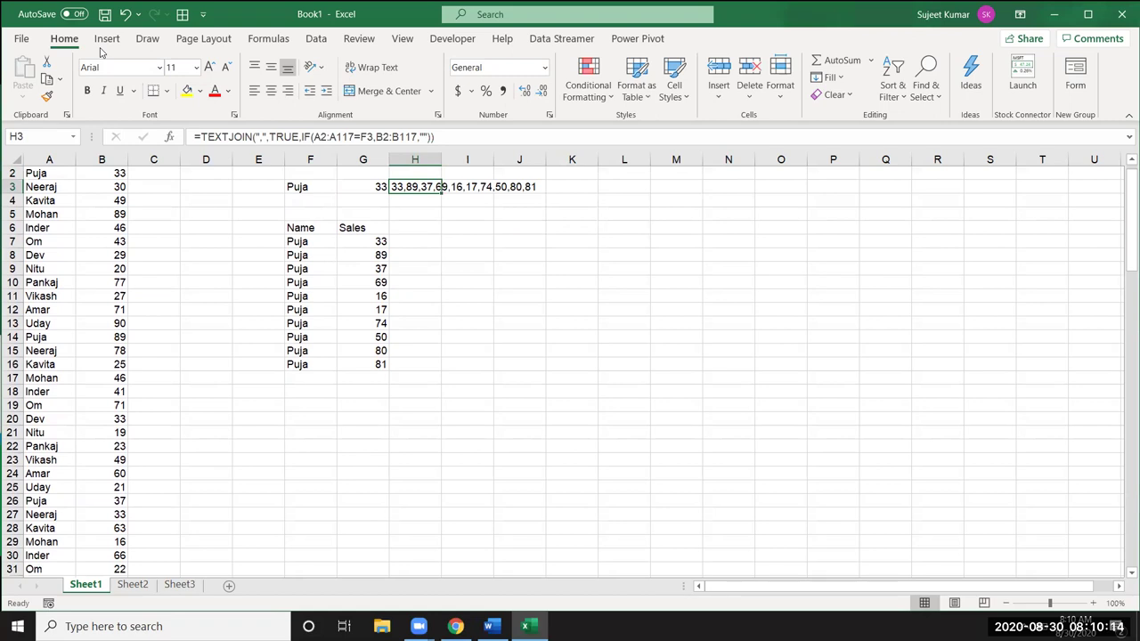
# Step: Evaluate H3's formula step by step to 33,89,37,69,16,17,74,50,80,81, then close Evaluate Formula
pyautogui.click(266, 46)
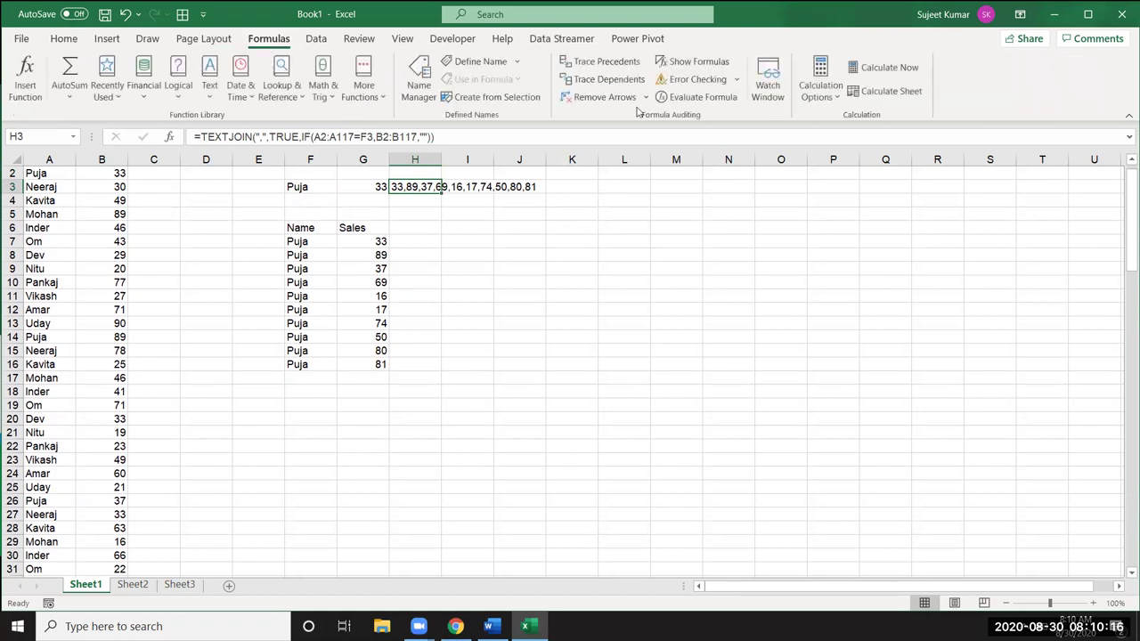
pyautogui.click(695, 97)
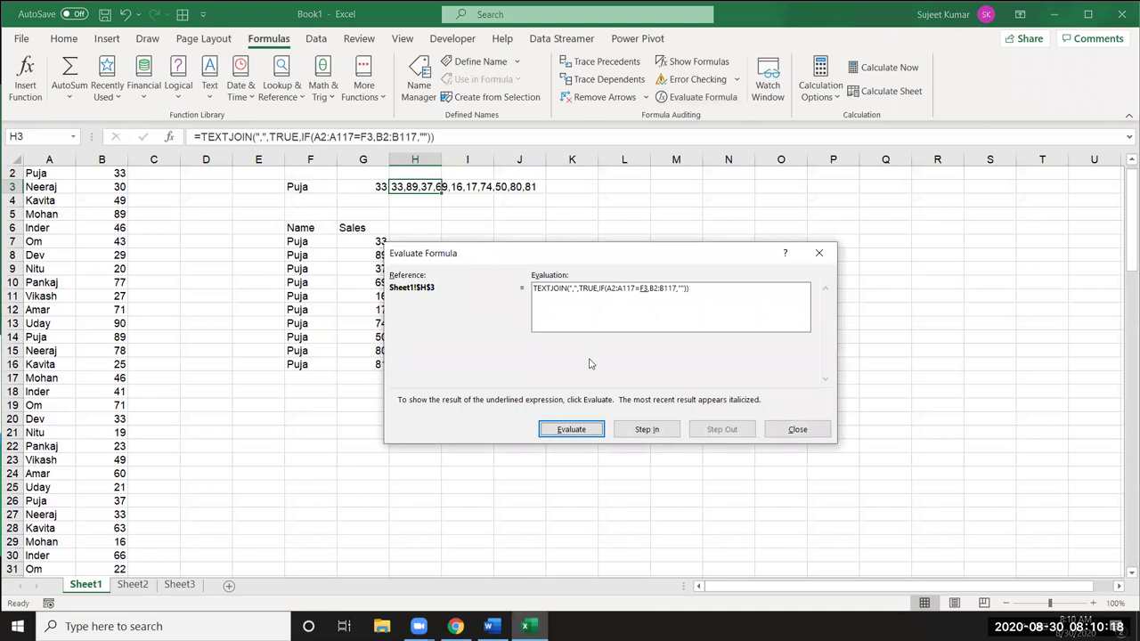
pyautogui.click(585, 433)
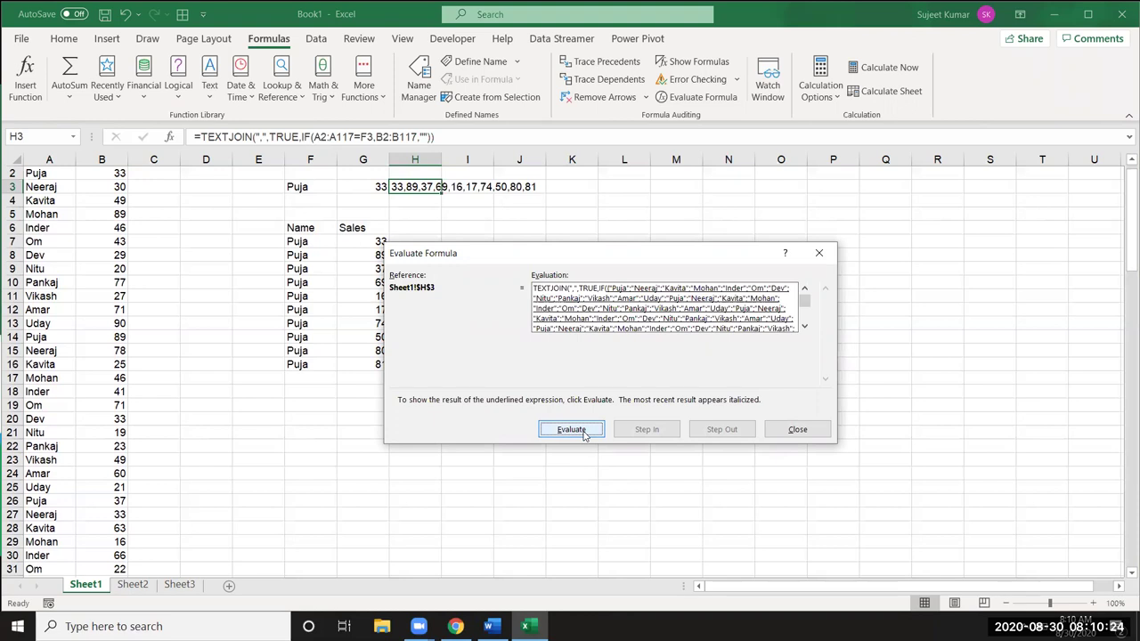
pyautogui.click(585, 432)
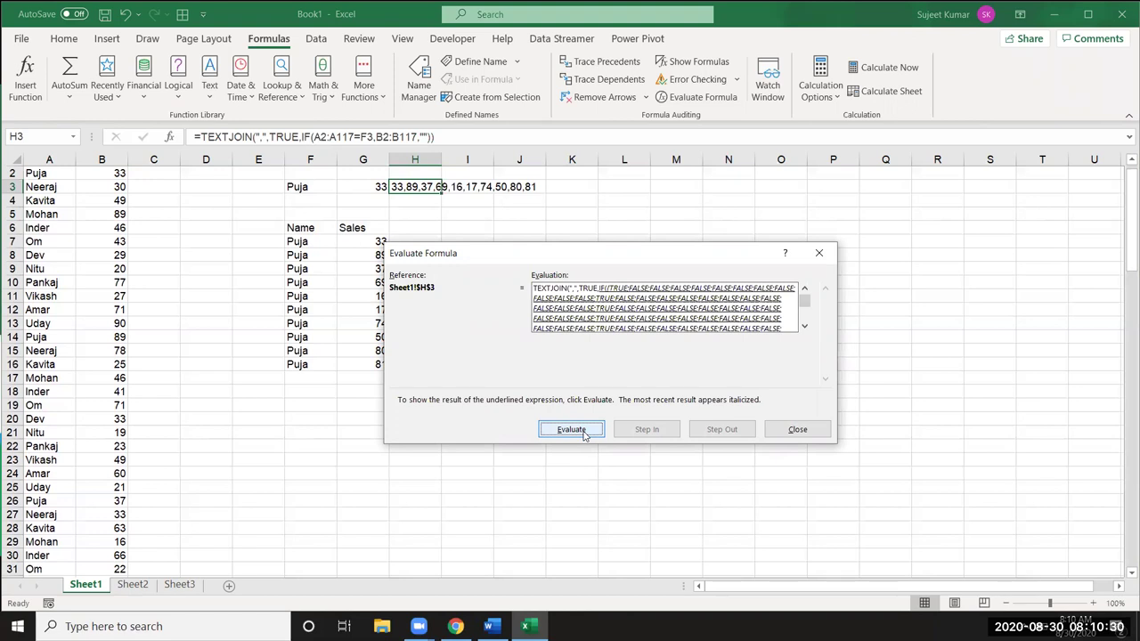
pyautogui.click(571, 429)
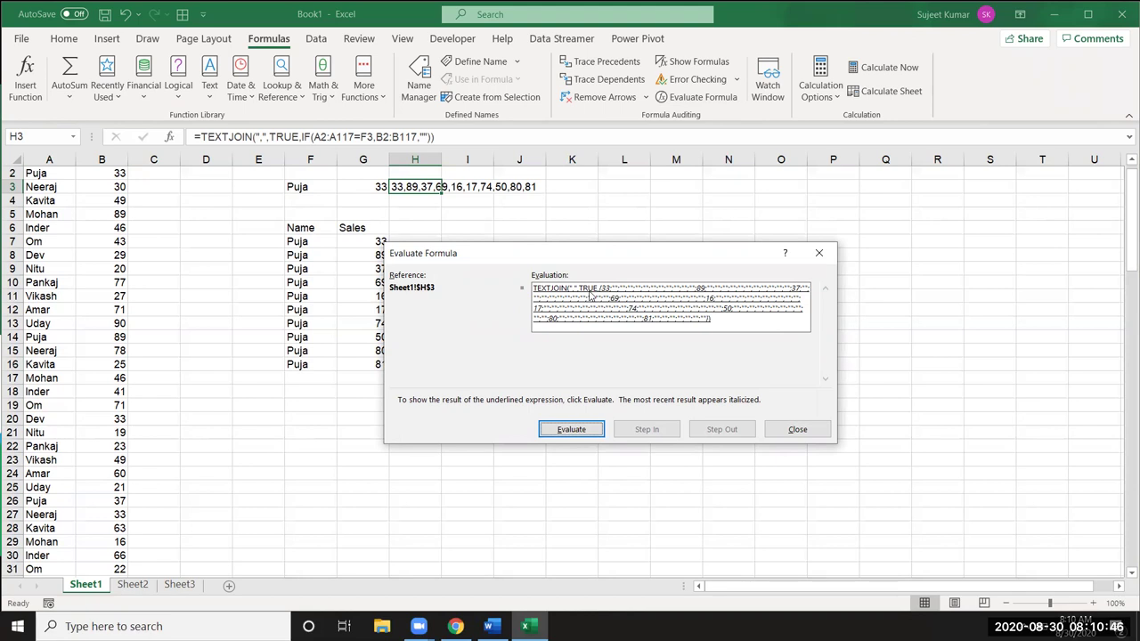
pyautogui.click(571, 430)
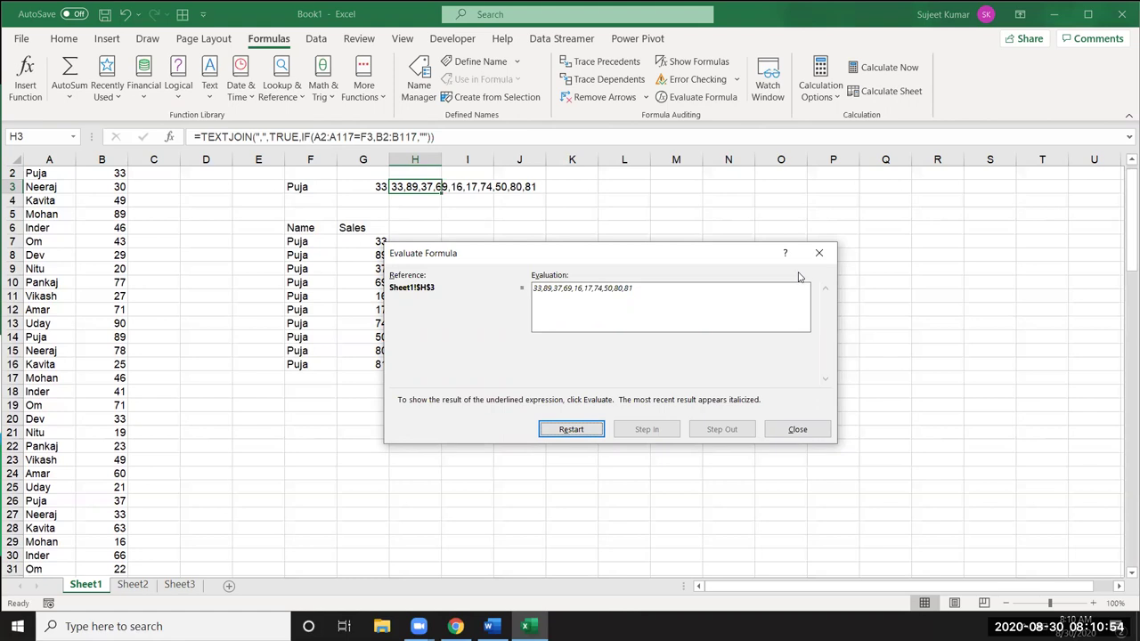
pyautogui.click(818, 254)
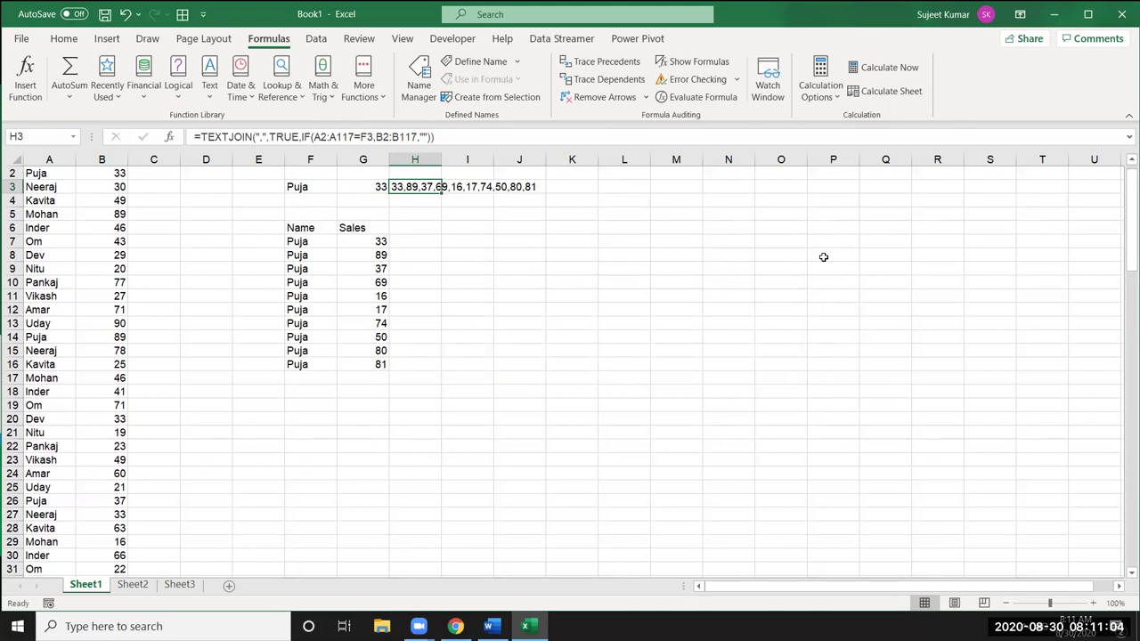
# Step: Show the desktop with Windows+D, hiding the Excel workbook
pyautogui.press('super+d')
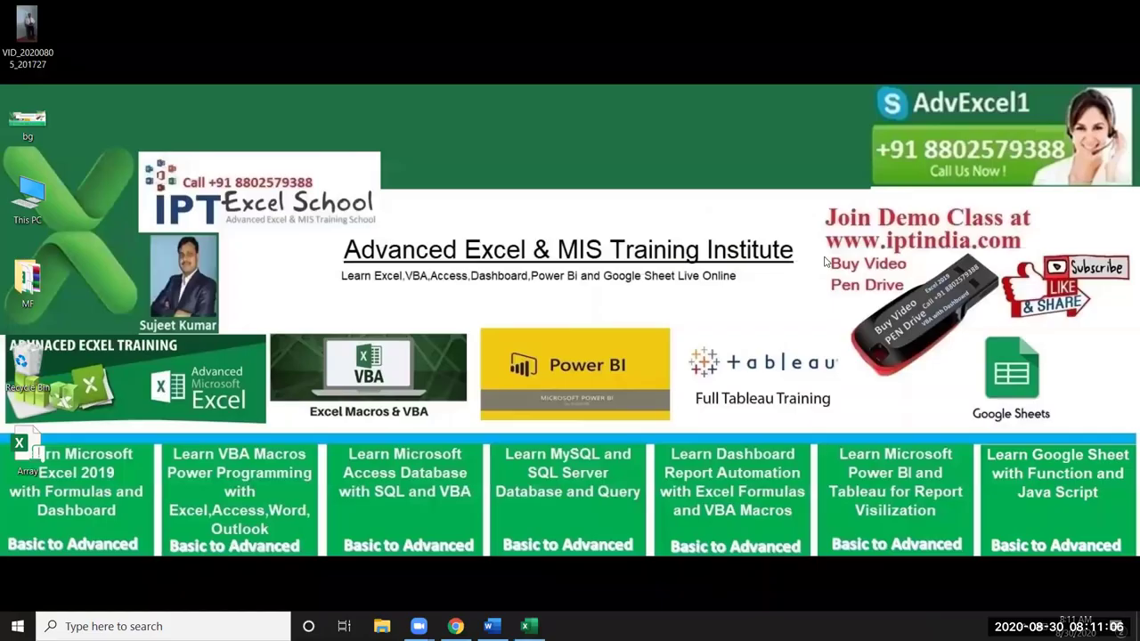